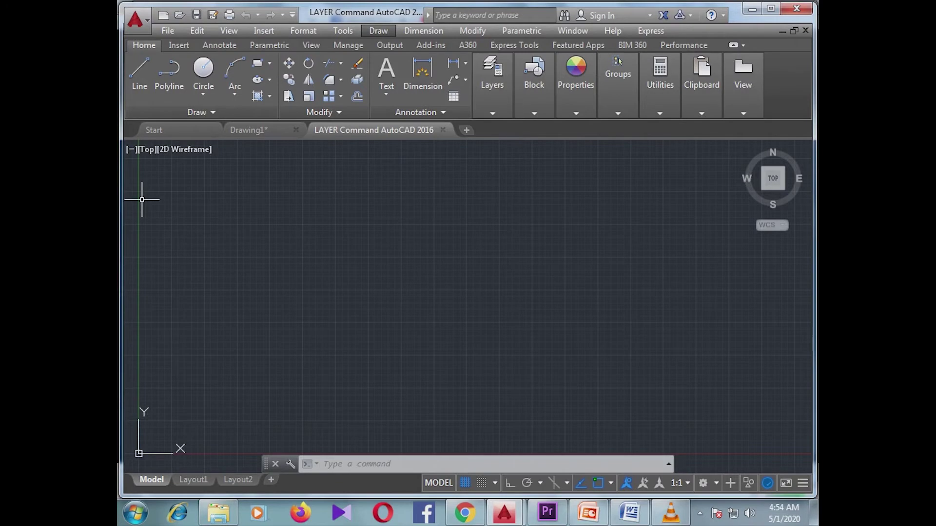
- Start a line at the square's first corner with Ortho on, and draw a 10-unit side
click(378, 30)
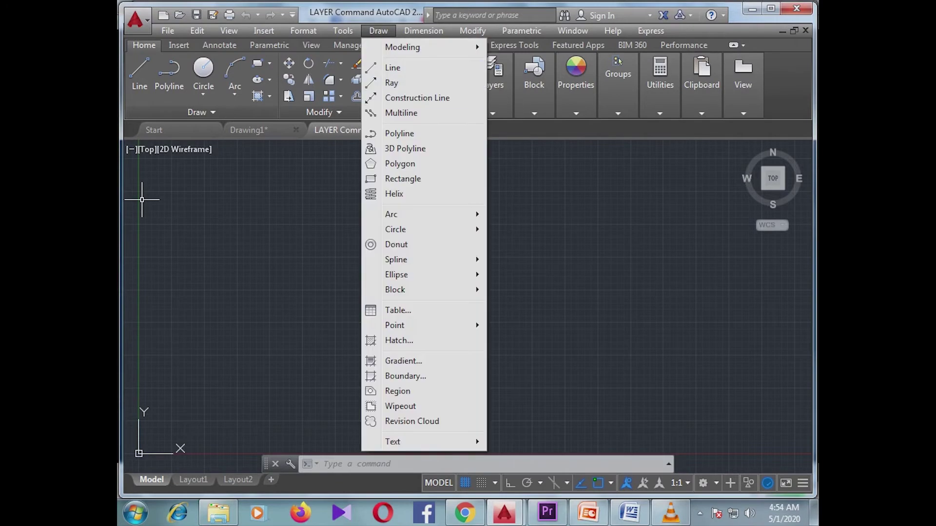
click(392, 68)
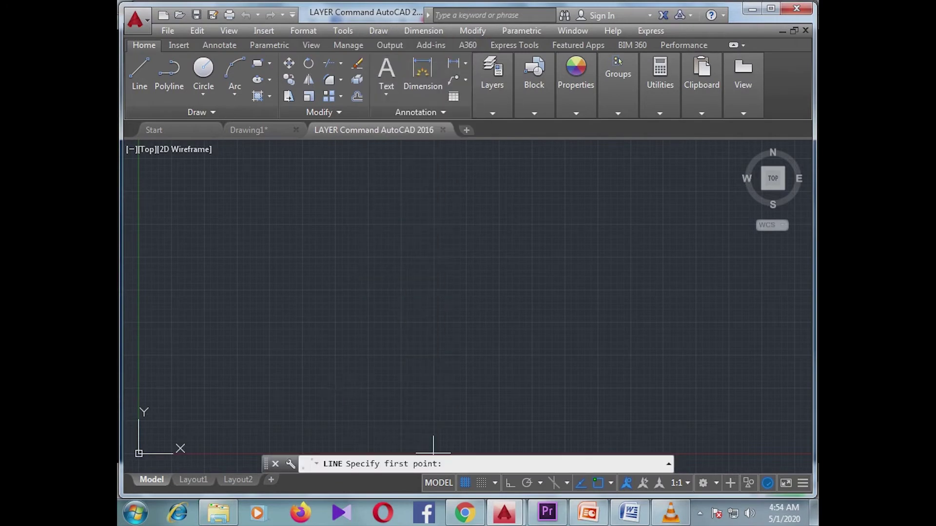
click(302, 356)
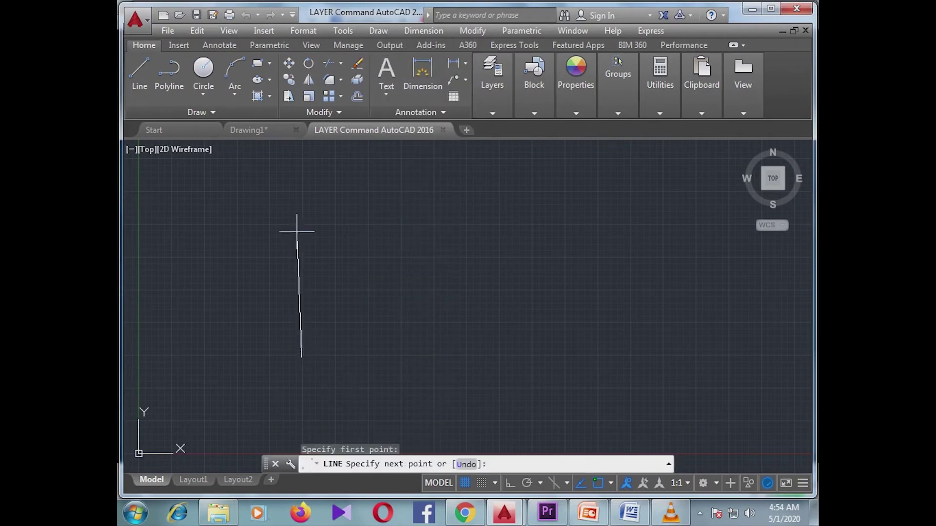
key(F8)
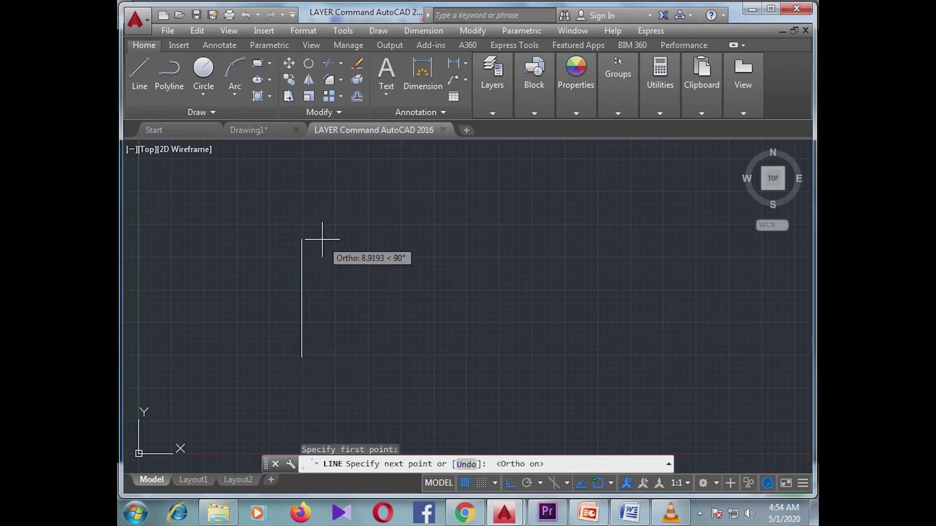
text(10)
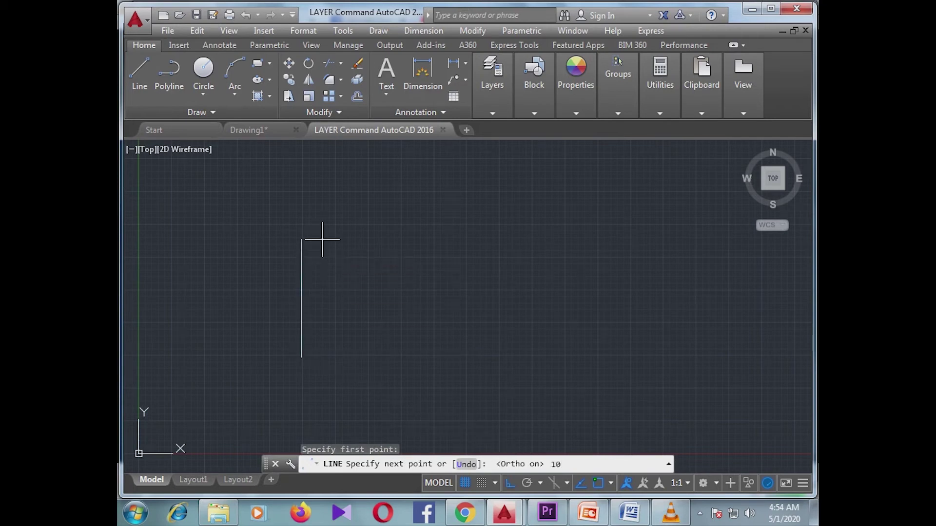
key(Return)
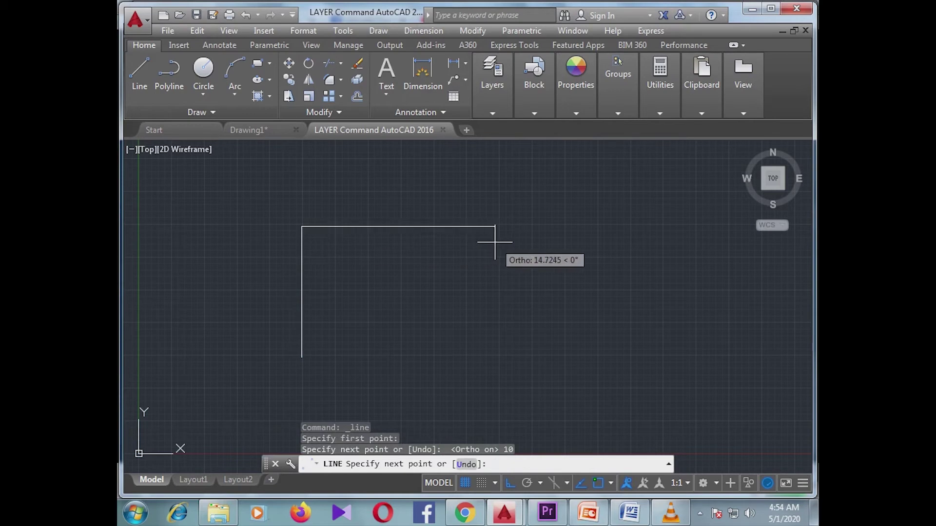
- Draw the remaining 10-unit sides and close the square at its starting corner
text(10)
key(Return)
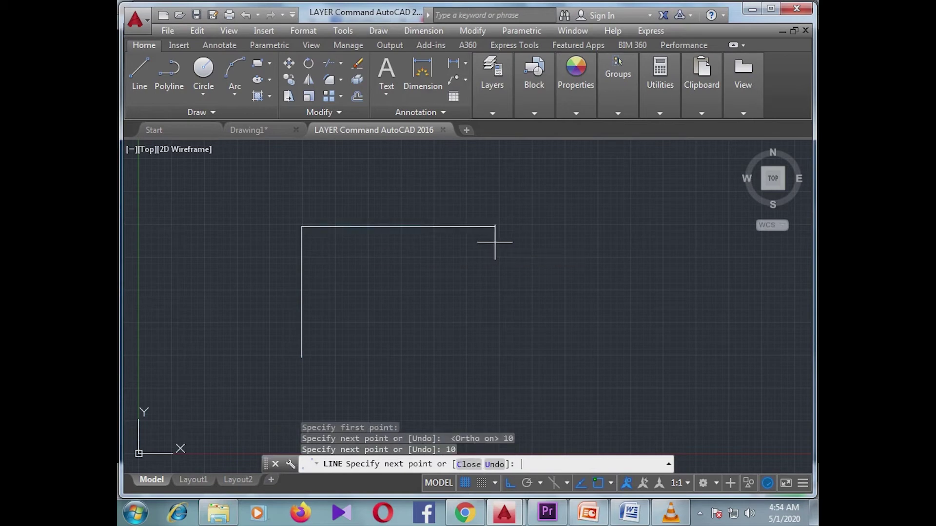
text(10)
key(Return)
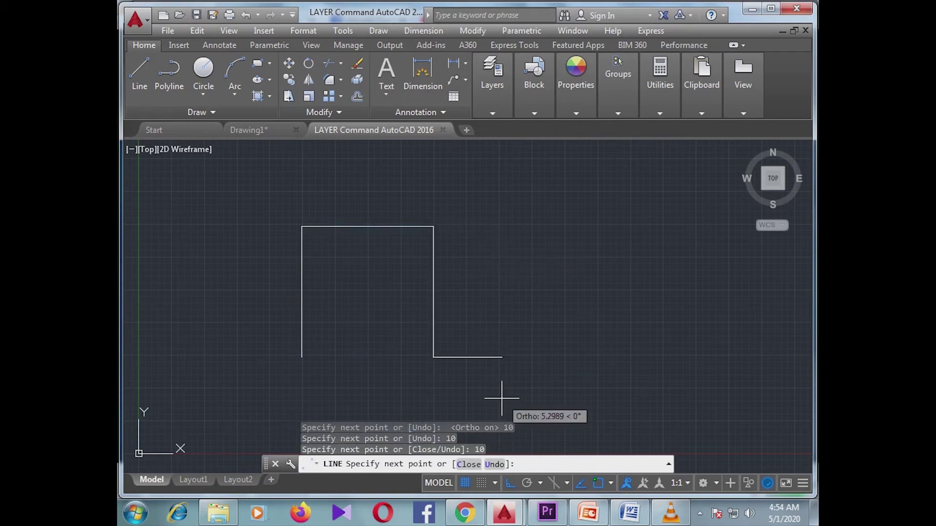
click(301, 357)
right_click(301, 357)
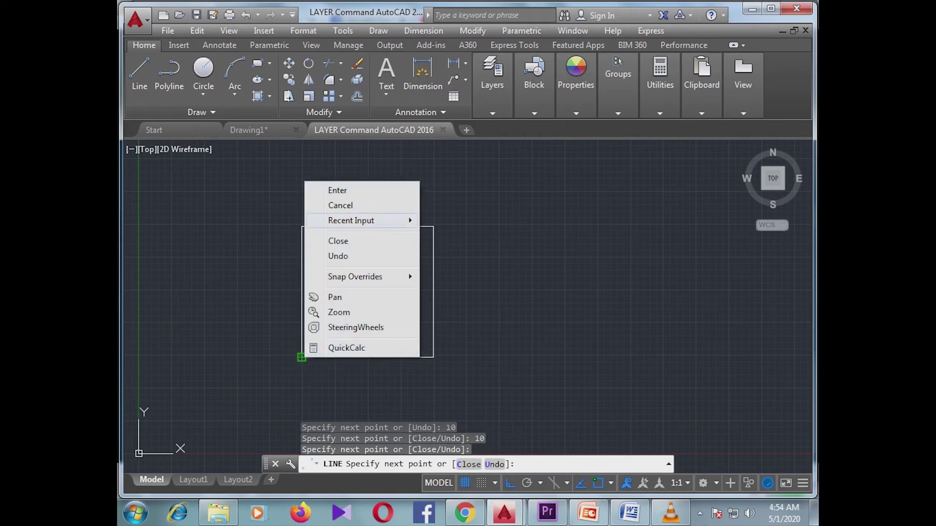
click(348, 187)
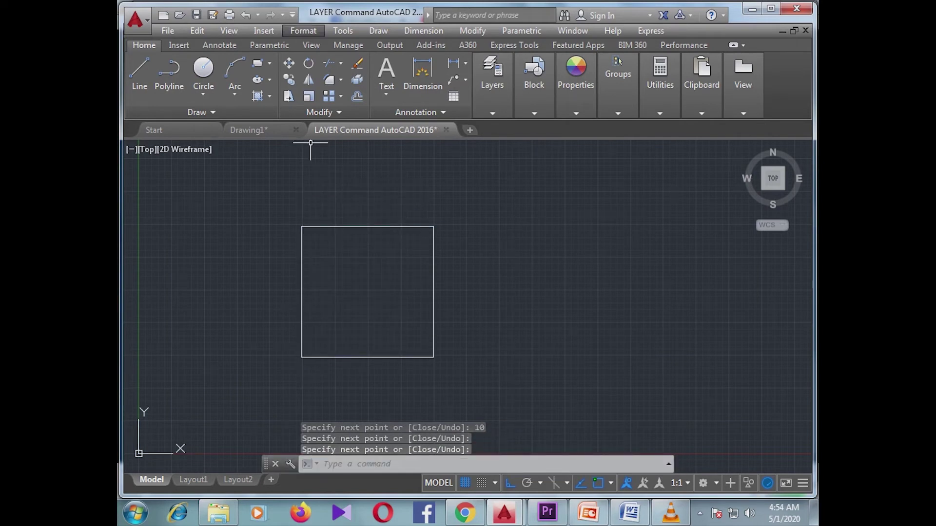
click(303, 30)
- Add a new layer, Layer1, in the Layer Properties Manager
click(319, 47)
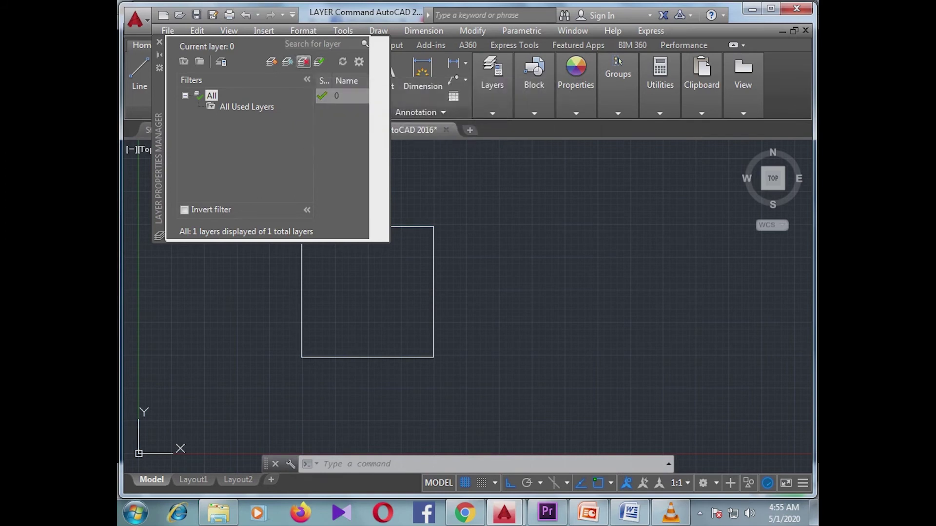
click(271, 62)
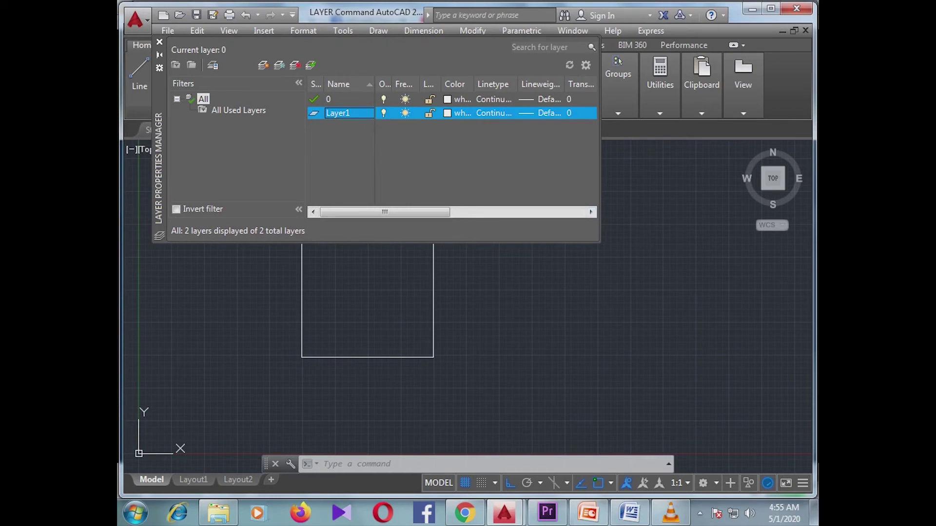
- Give Layer1 colour 40, and add Layer2 with colour 62
click(458, 112)
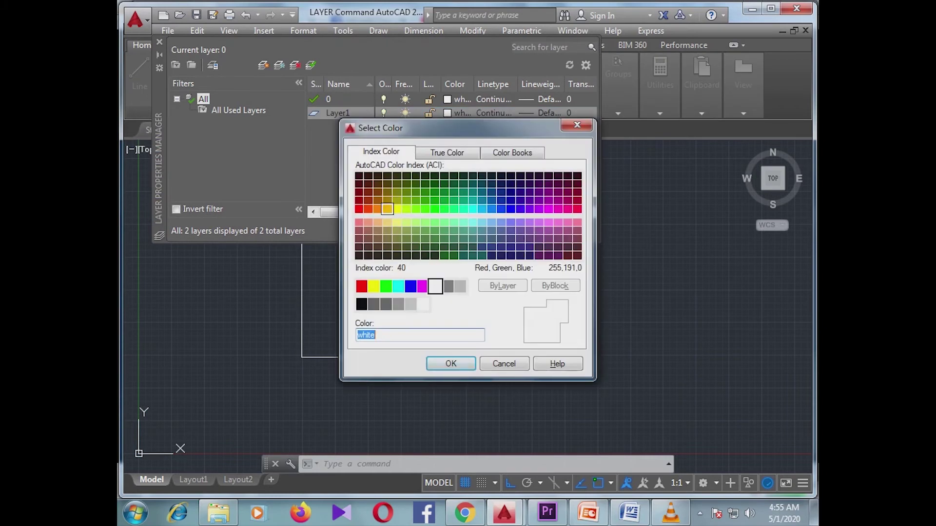
click(387, 209)
key(Return)
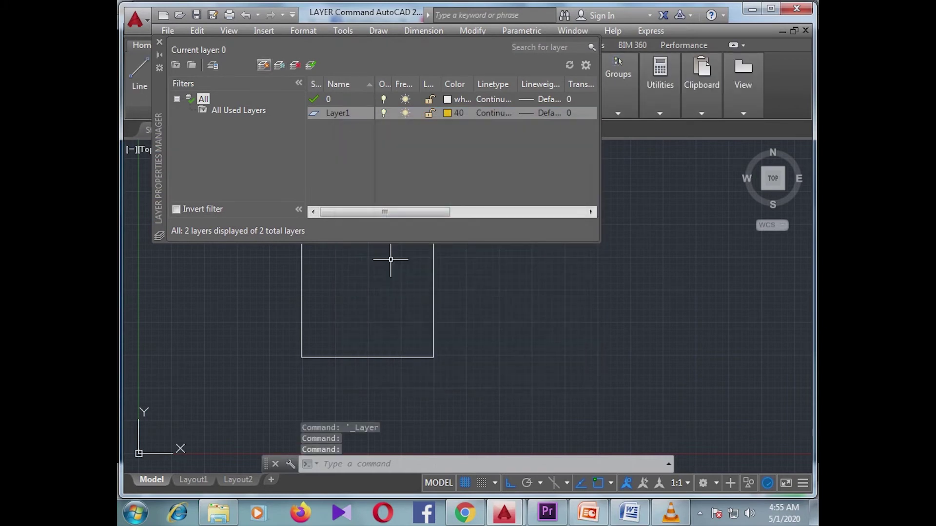
click(263, 65)
click(458, 125)
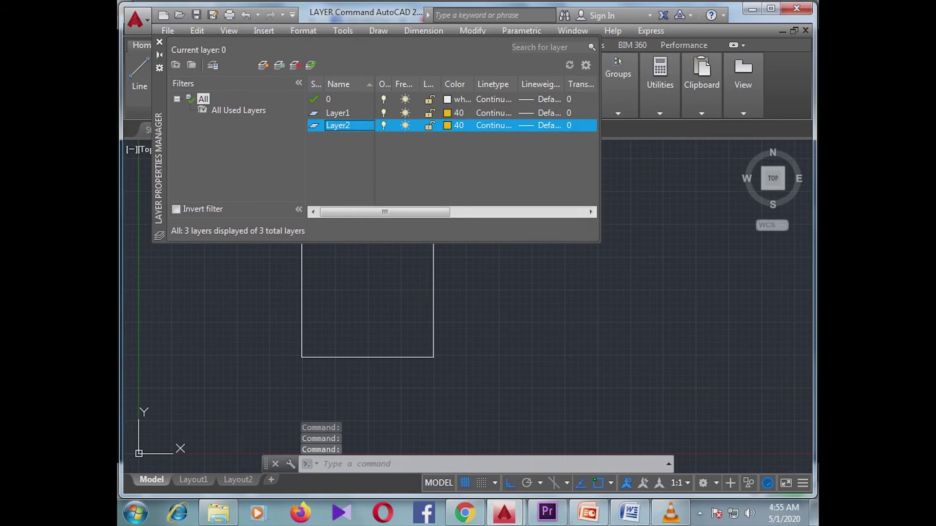
click(406, 201)
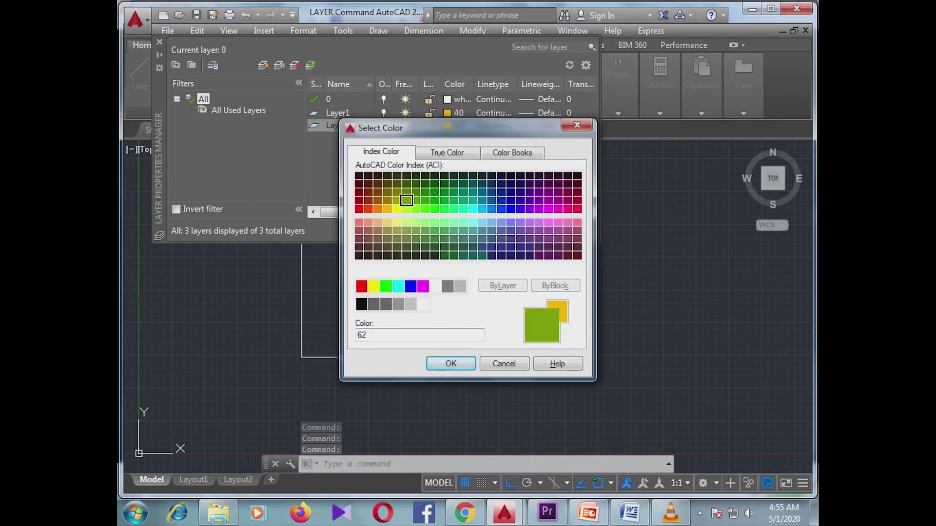
click(451, 364)
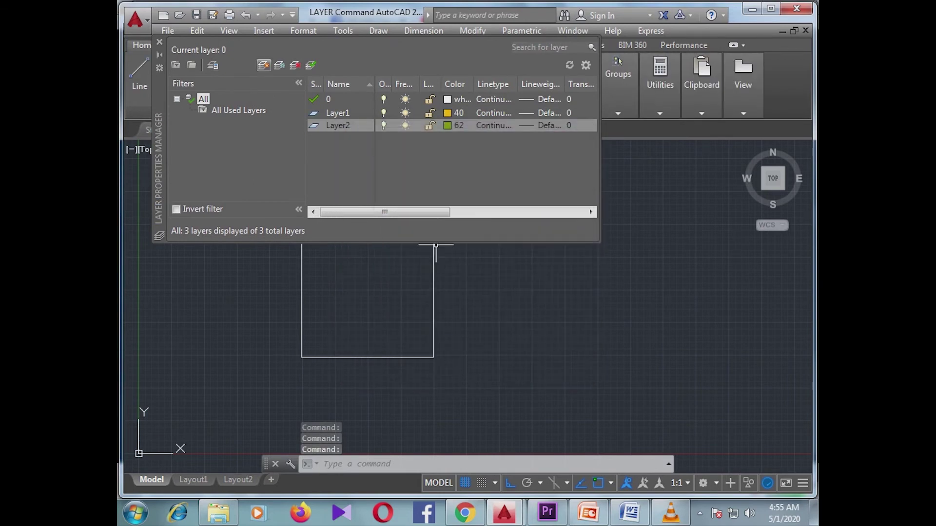
- Add Layer3 with colour 204 and Layer4 with colour 211, then close the layer manager
click(263, 64)
click(458, 138)
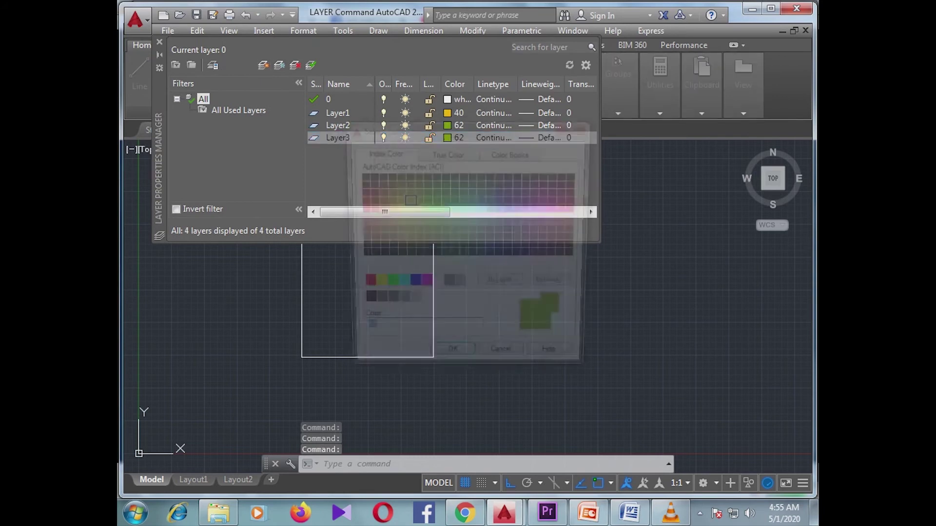
click(538, 192)
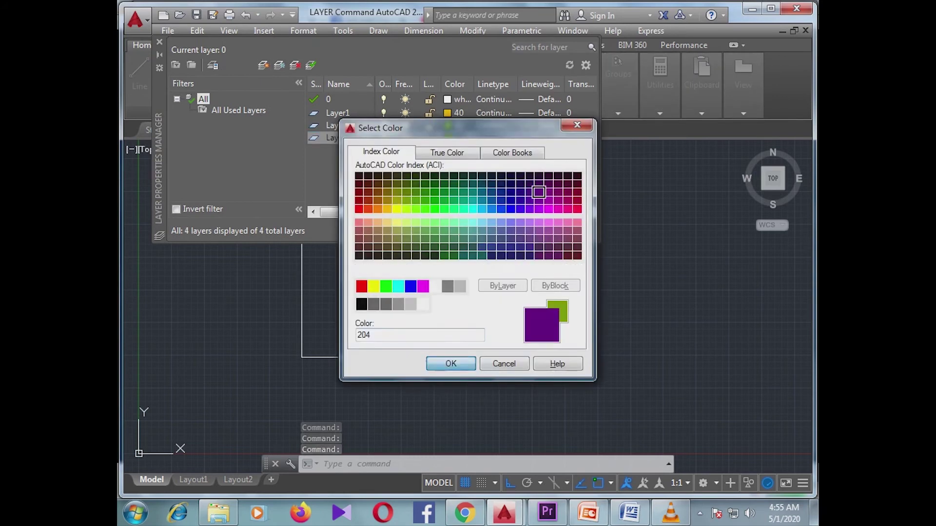
click(451, 363)
click(263, 64)
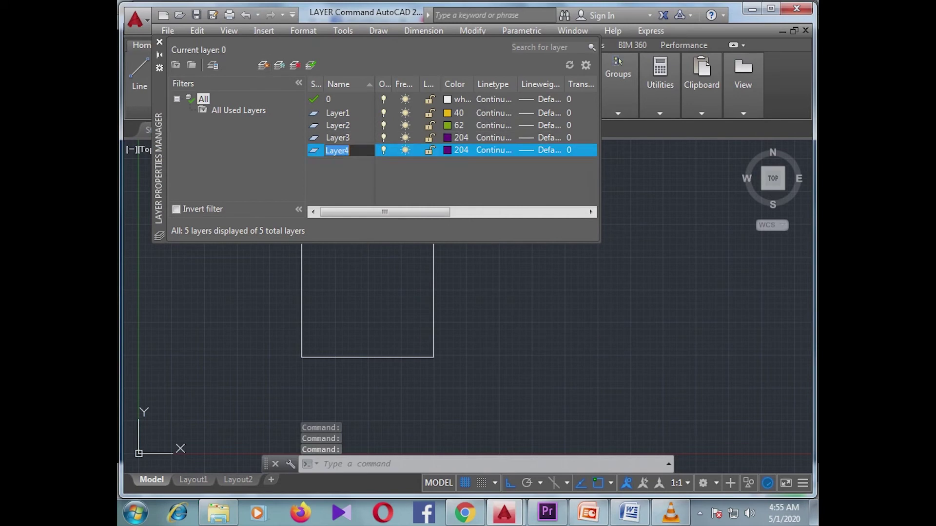
click(458, 150)
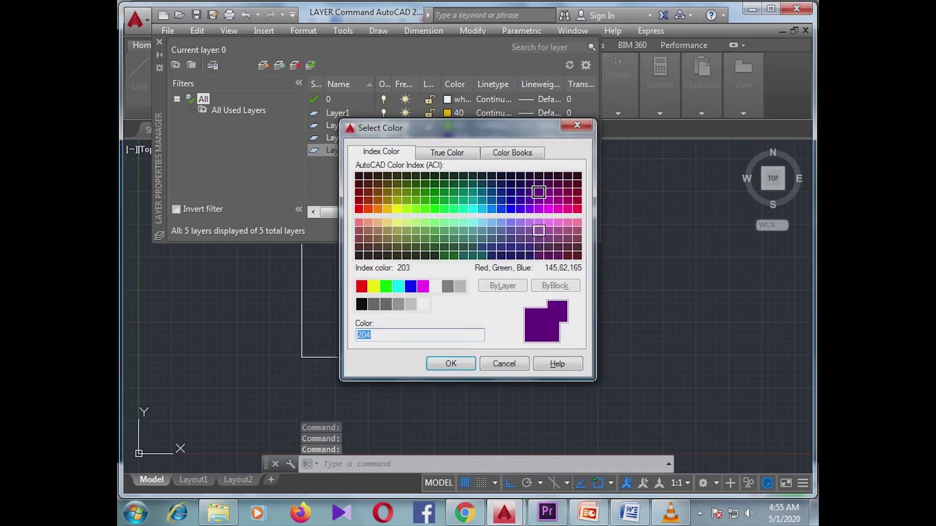
click(548, 222)
click(451, 363)
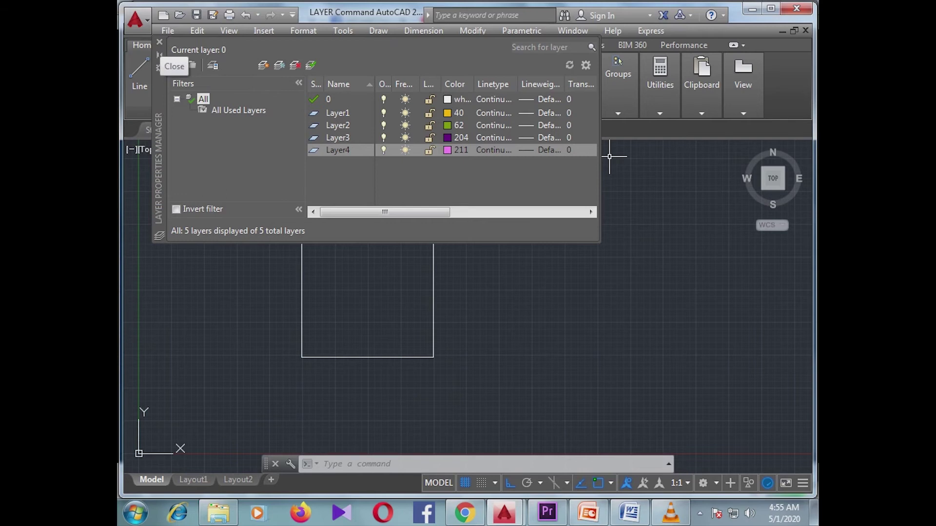
click(159, 43)
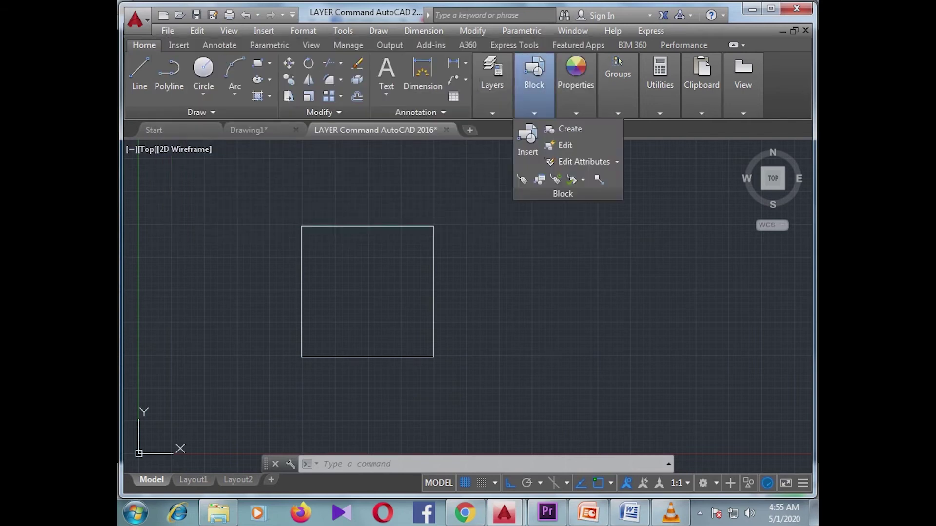
- Move the square's top edge onto Layer1 so it shows colour 40
click(585, 129)
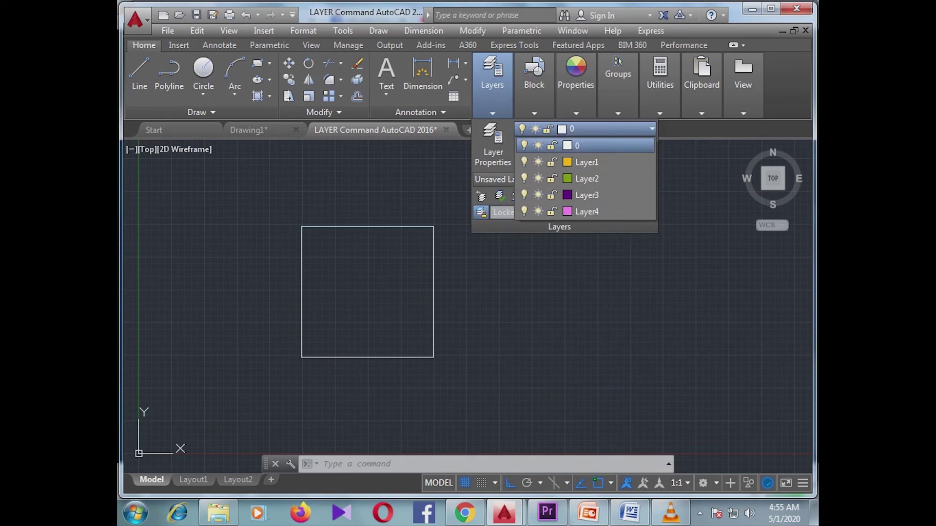
click(587, 179)
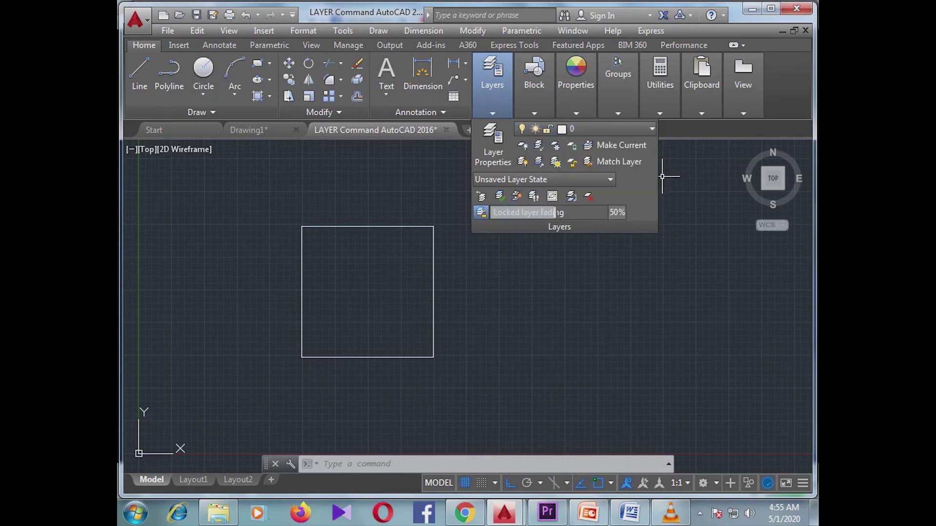
click(377, 236)
click(336, 198)
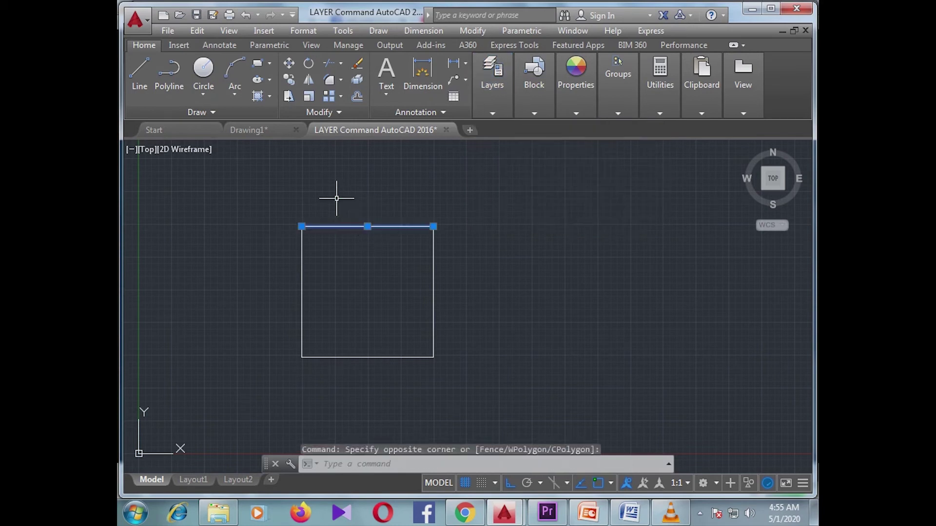
click(492, 83)
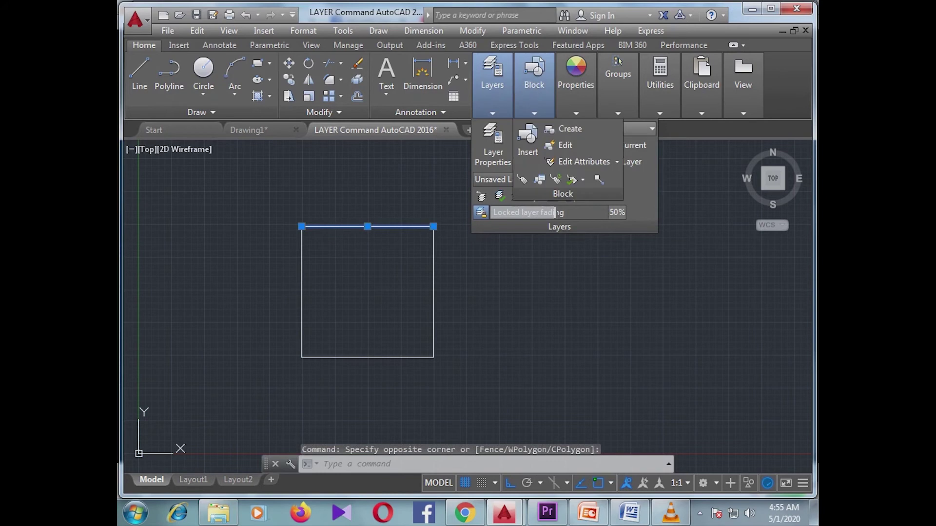
click(585, 129)
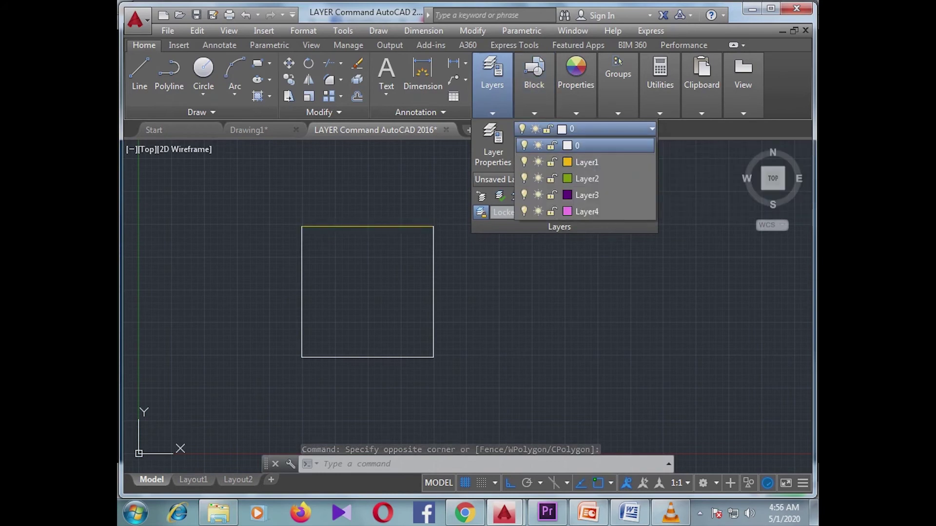
click(586, 162)
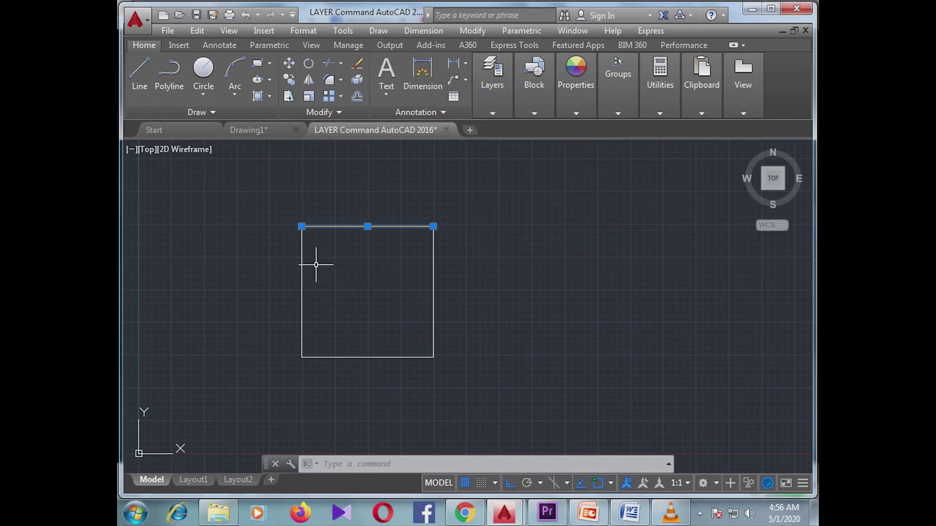
key(Escape)
click(337, 292)
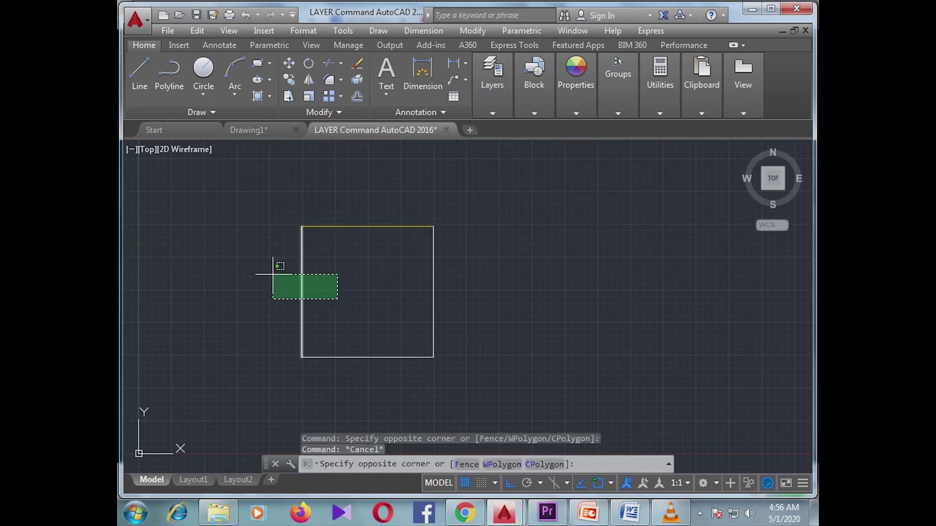
click(272, 268)
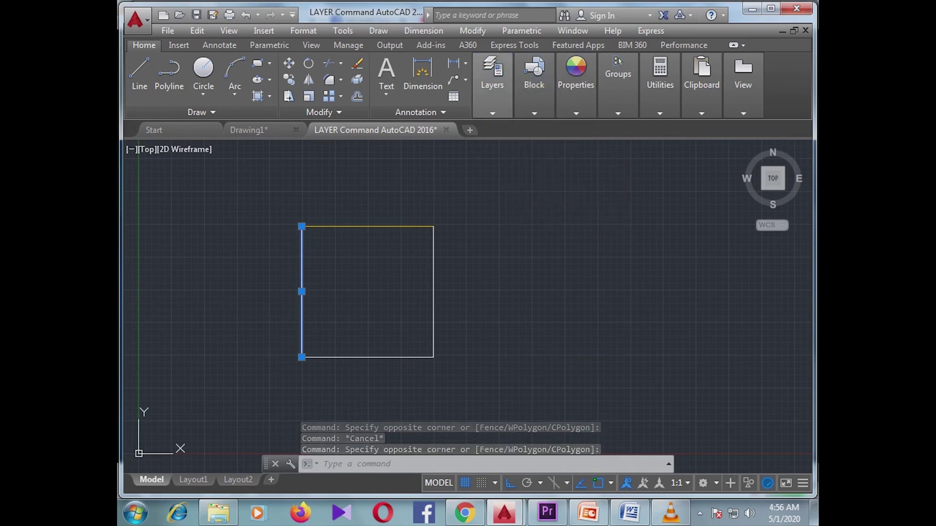
- Put the square's left edge on Layer2 and its right edge on Layer3
click(585, 128)
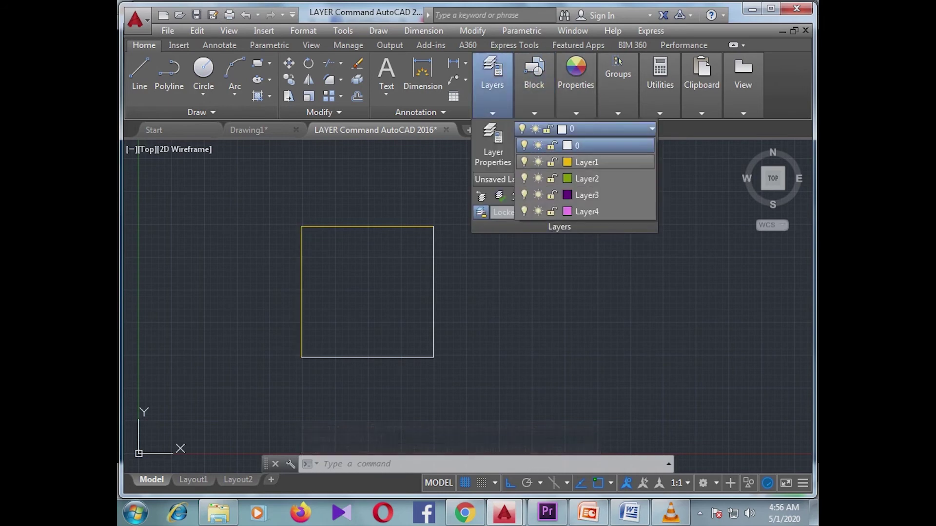
click(587, 179)
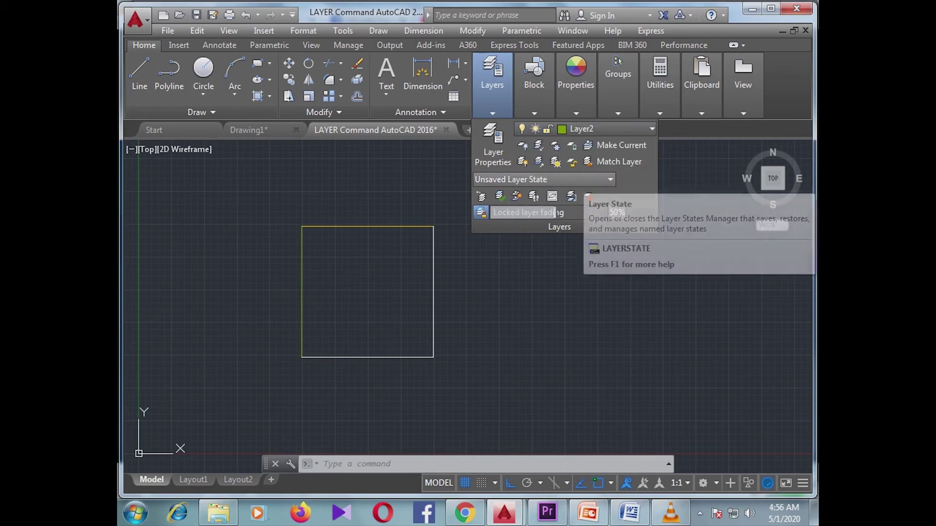
key(Escape)
click(463, 251)
click(419, 259)
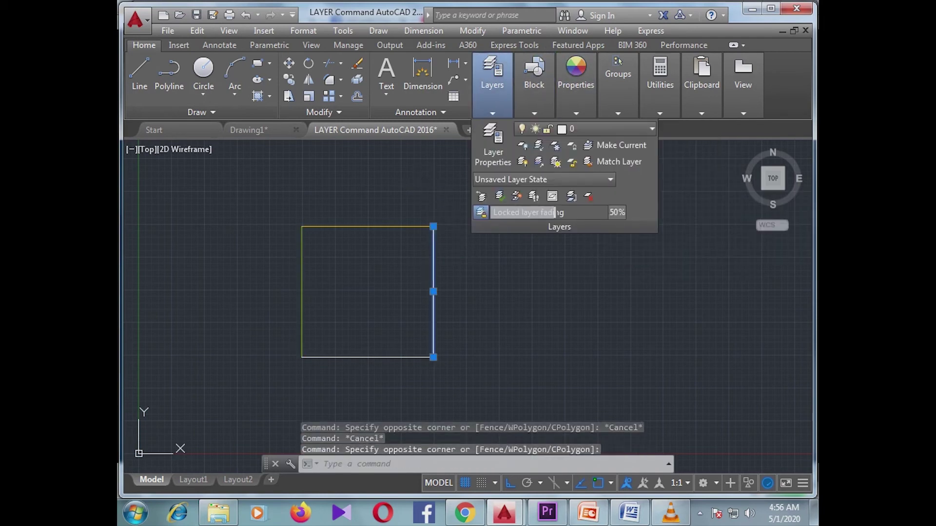
click(584, 129)
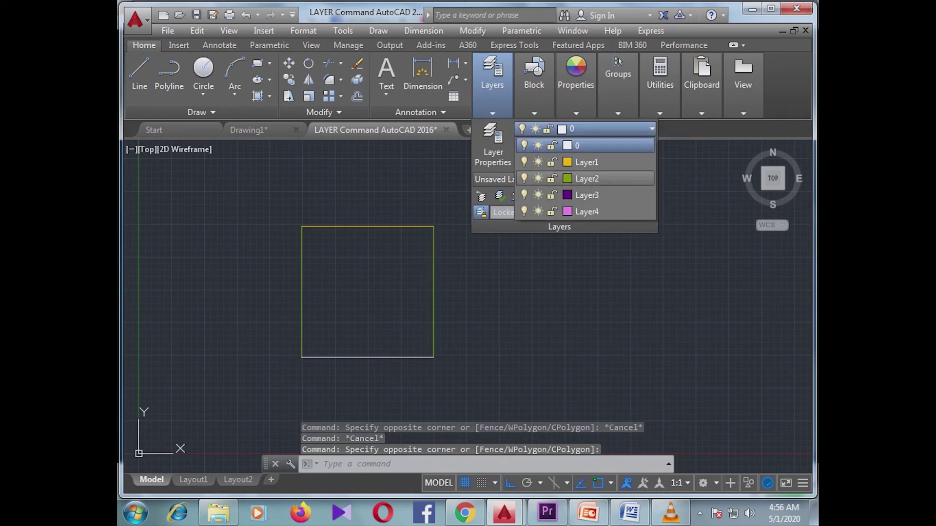
click(586, 195)
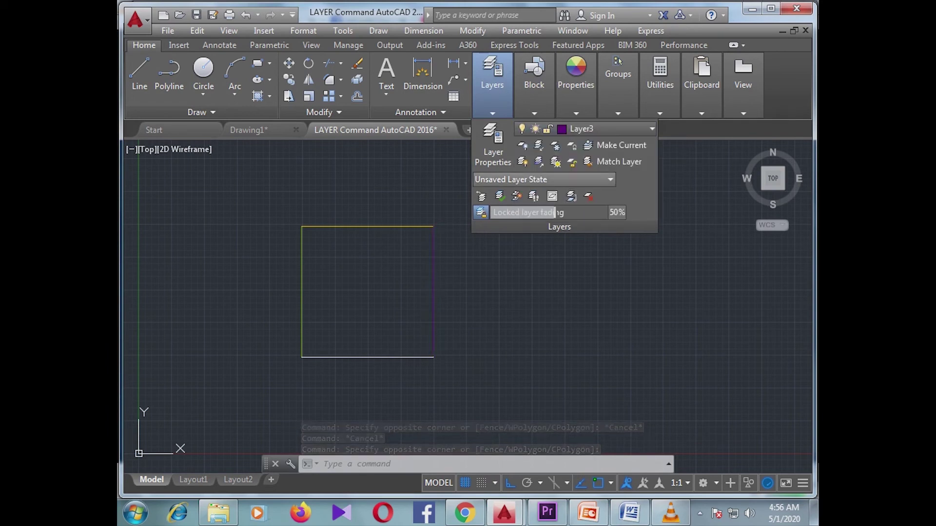
- Put the square's bottom edge on Layer4
key(Escape)
click(424, 388)
click(368, 330)
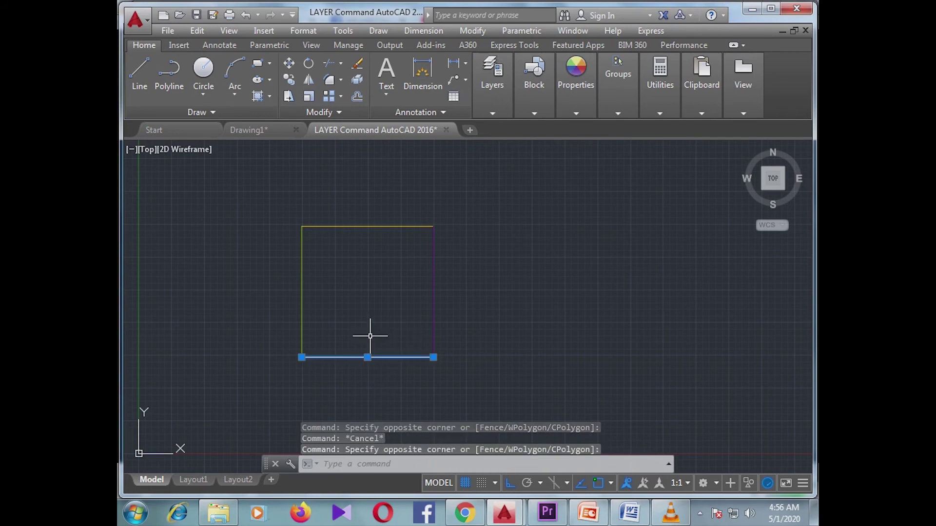
click(585, 128)
click(584, 212)
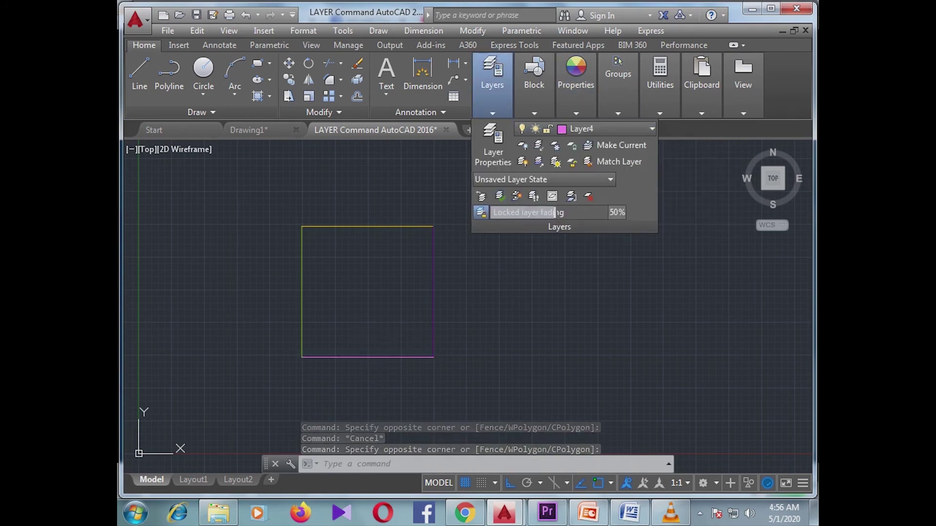
key(Escape)
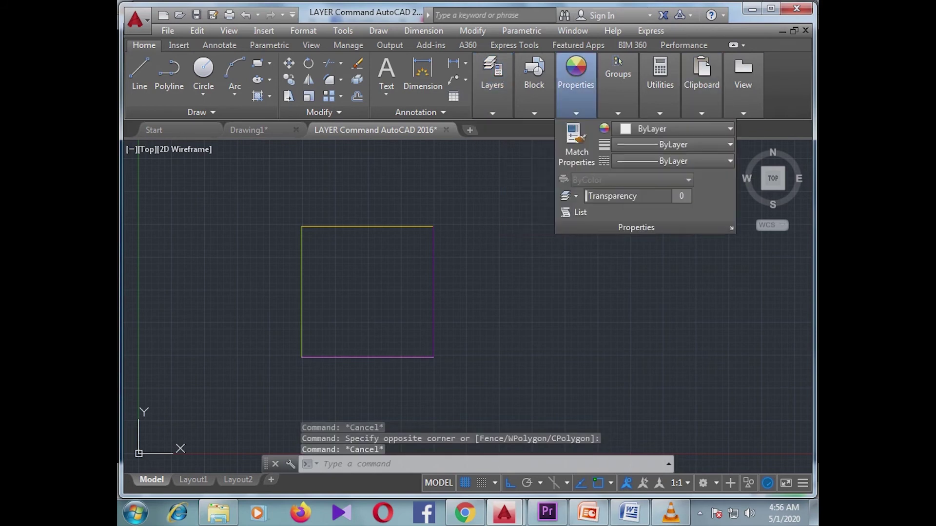
key(Escape)
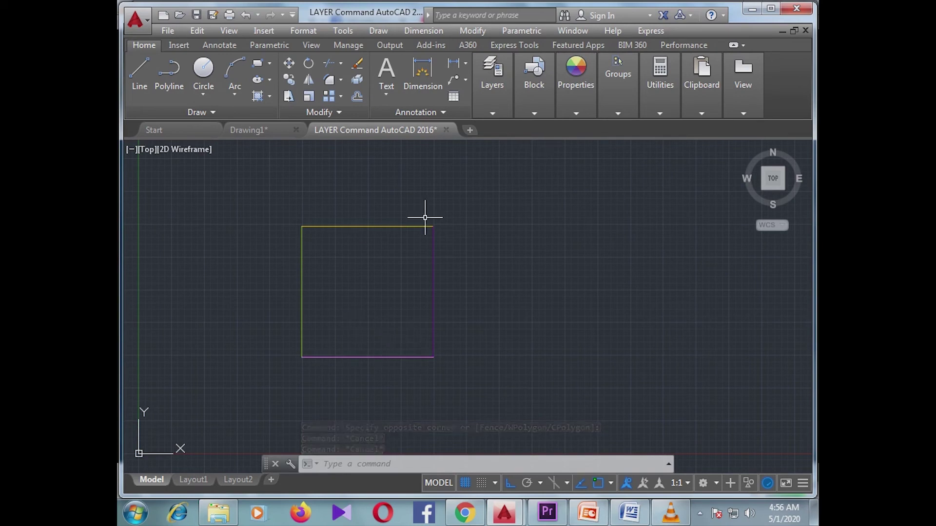
click(492, 86)
click(585, 129)
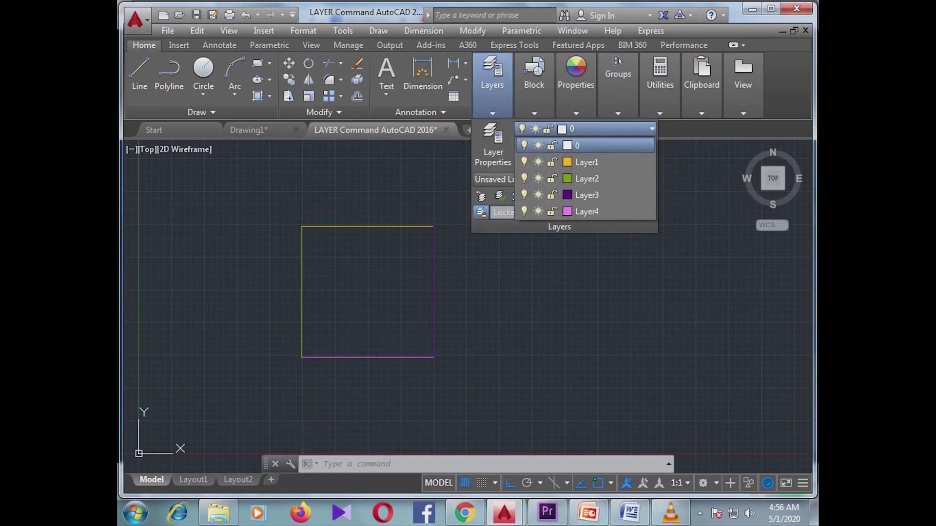
click(524, 162)
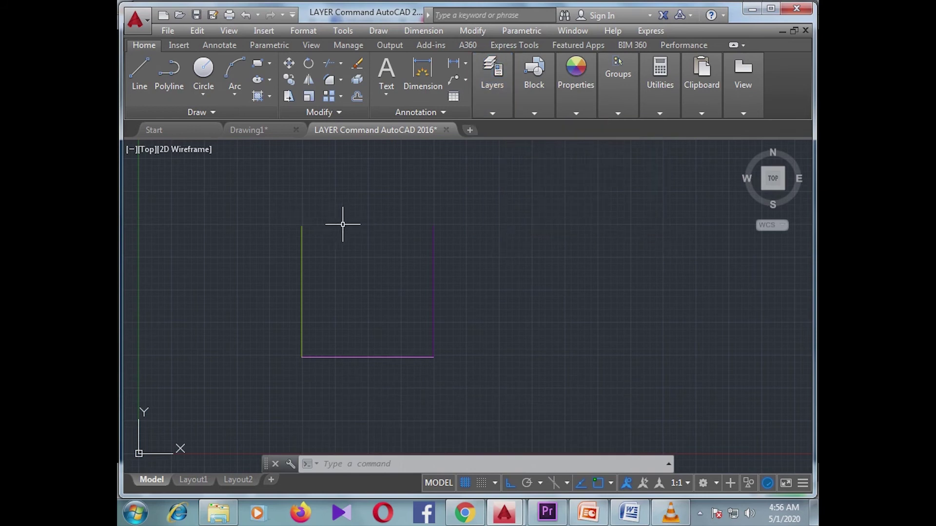
click(492, 92)
click(585, 129)
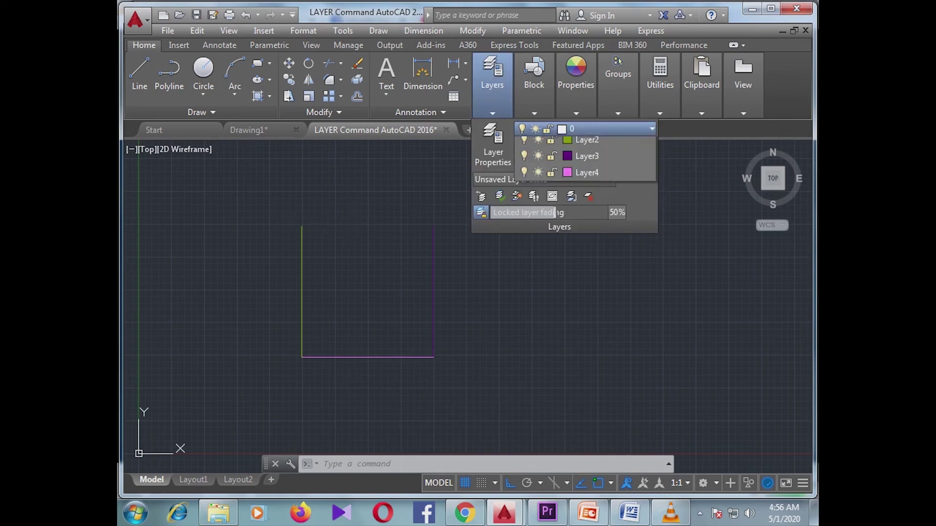
click(524, 178)
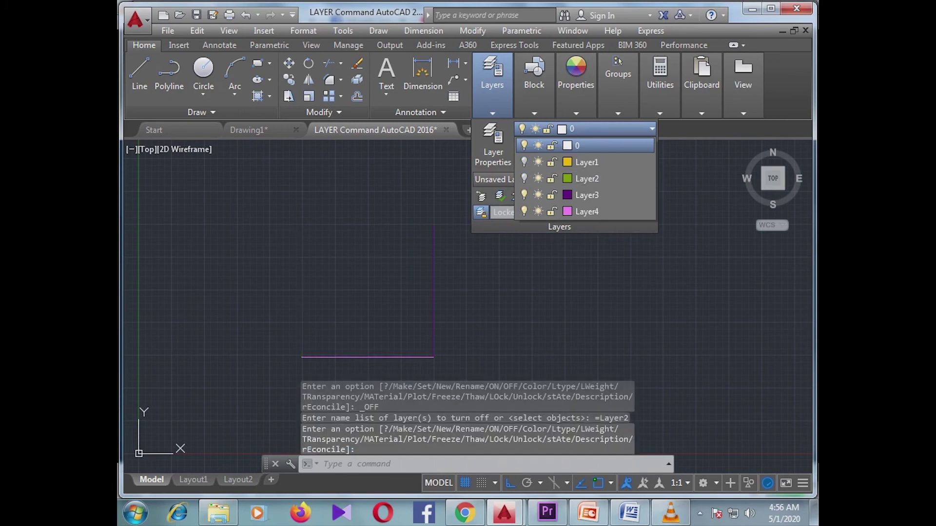
click(524, 195)
click(524, 211)
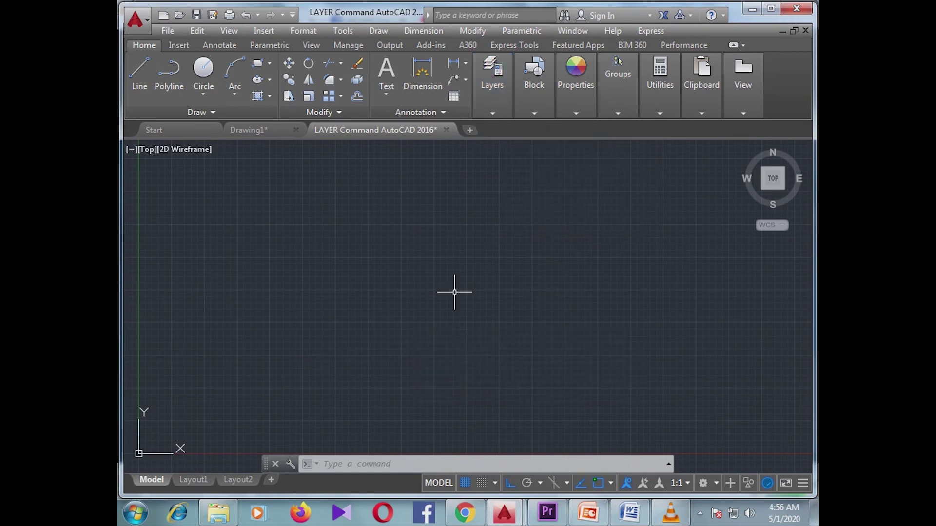
click(492, 113)
click(585, 128)
click(524, 162)
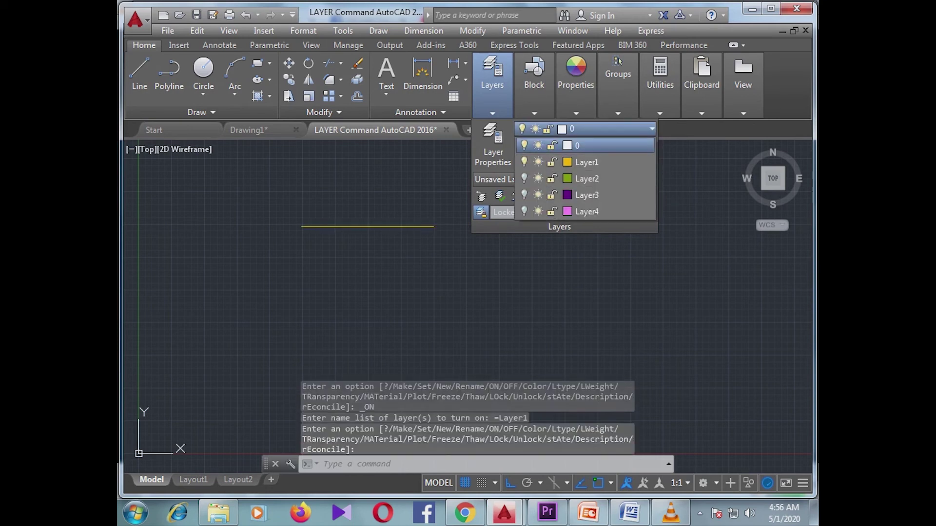
click(524, 178)
click(524, 195)
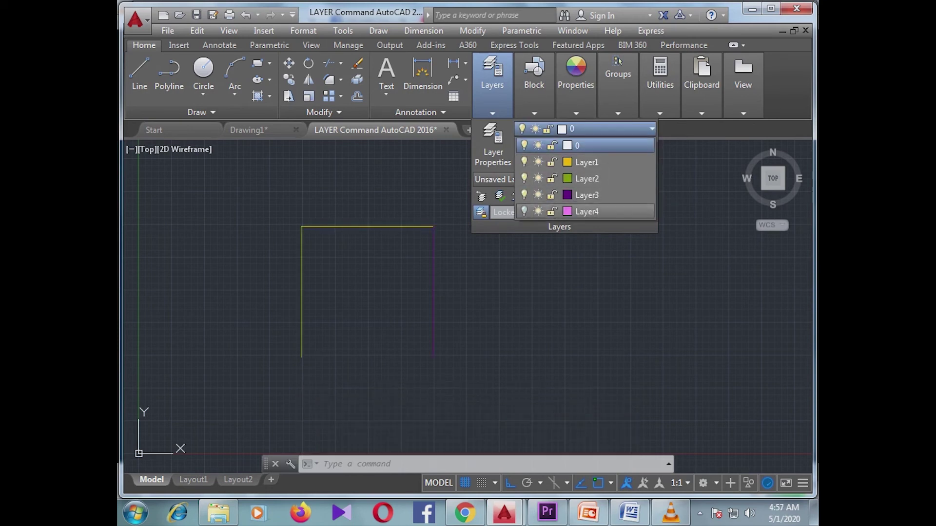
click(524, 212)
key(Escape)
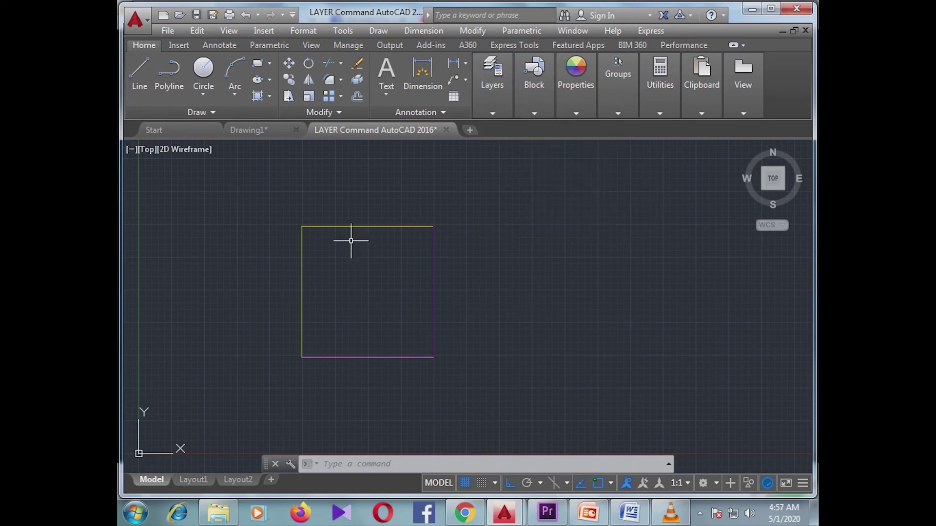
- Draw a centre-radius circle to the right of the square
click(378, 30)
mouse_move(396, 229)
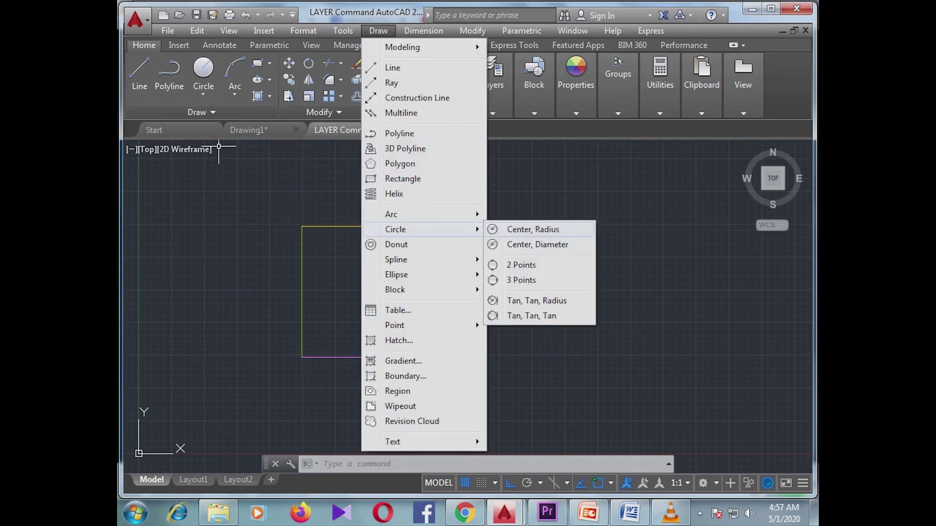
click(517, 229)
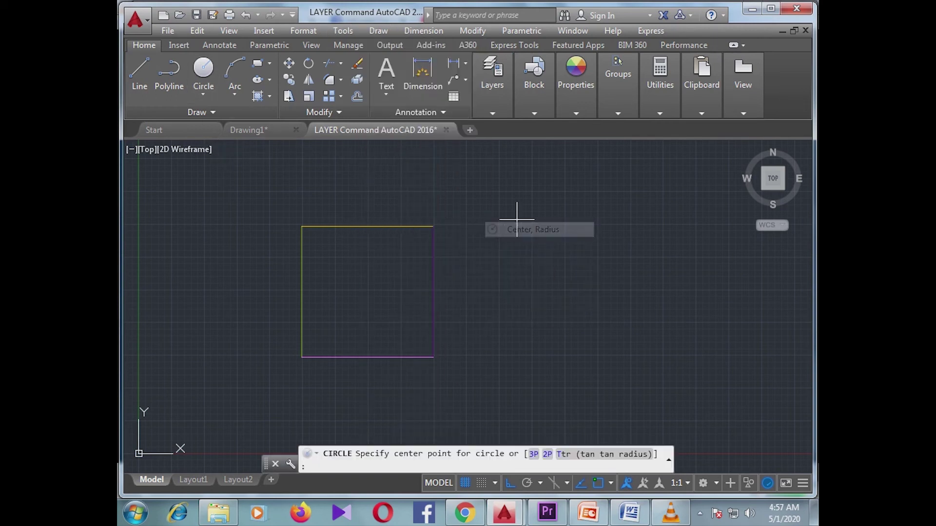
click(566, 287)
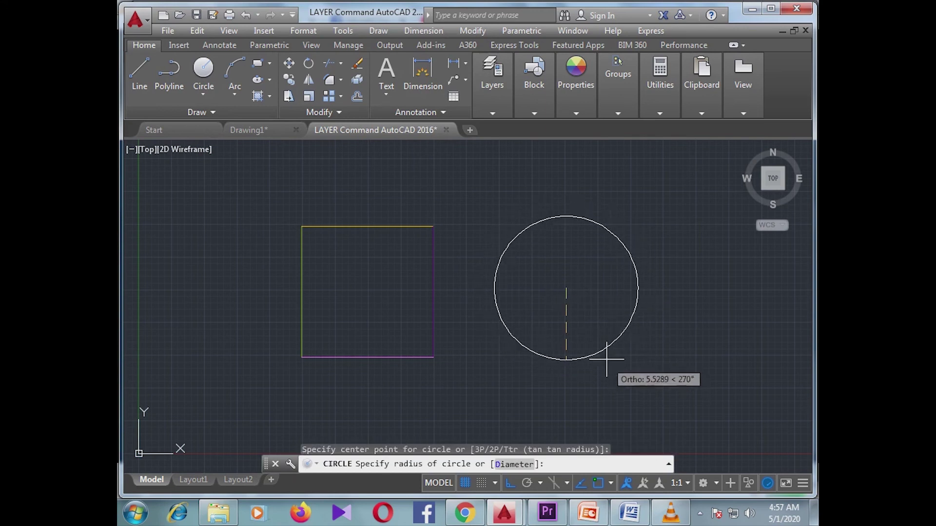
click(606, 359)
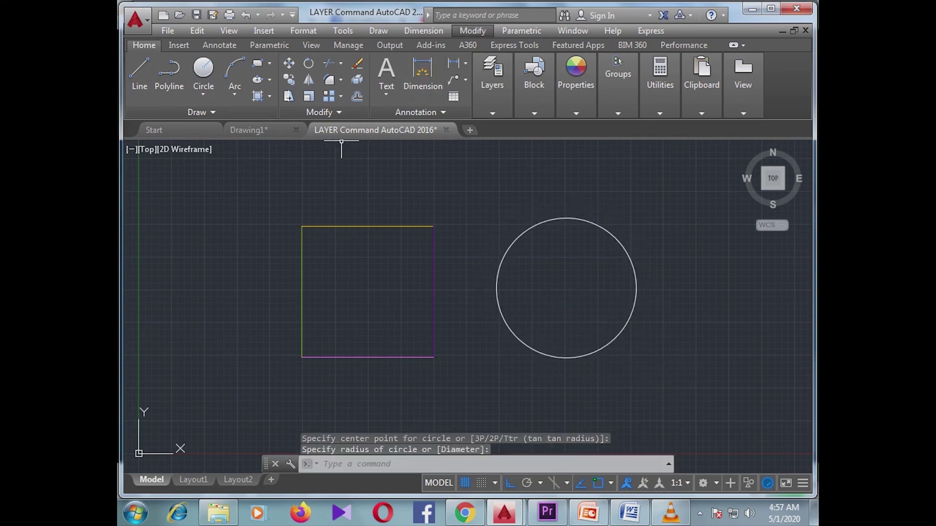
- Offset the circle inward by 0.3 repeatedly to get four concentric circles
click(472, 30)
click(483, 156)
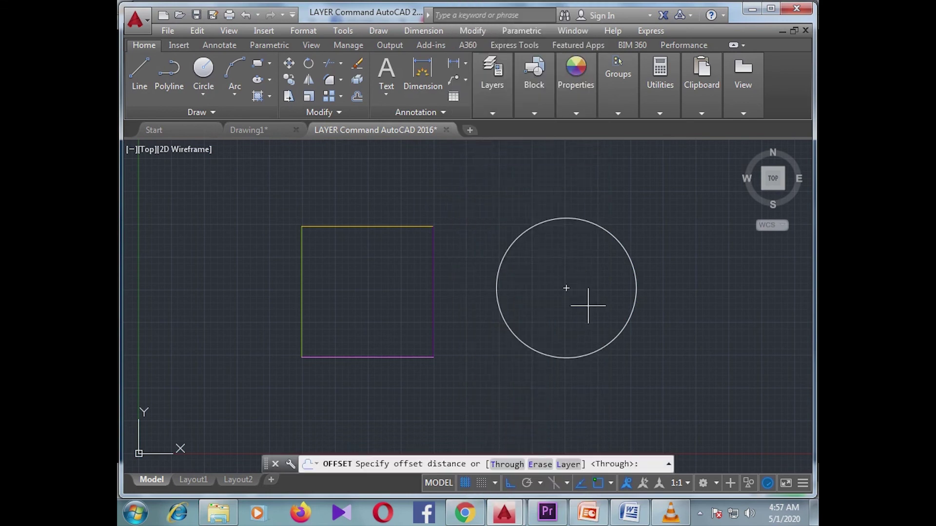
text(.3)
key(Return)
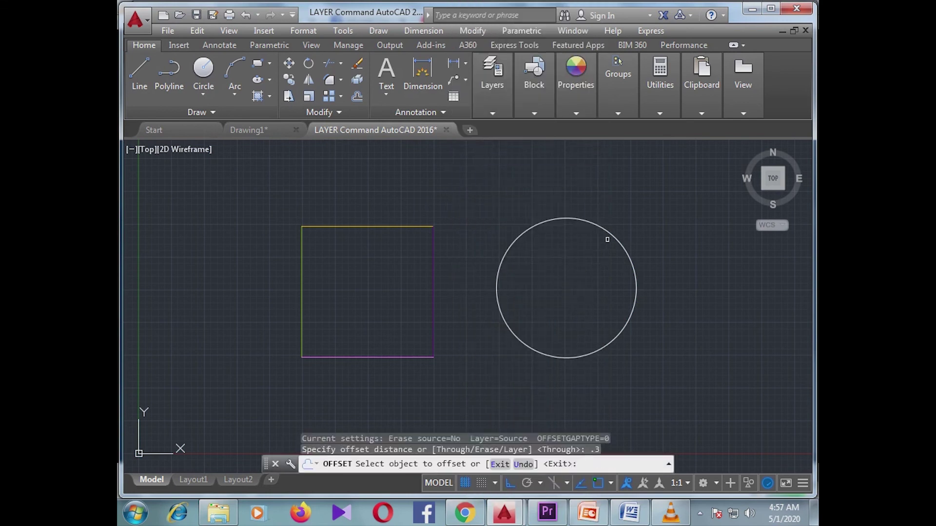
click(609, 234)
click(603, 259)
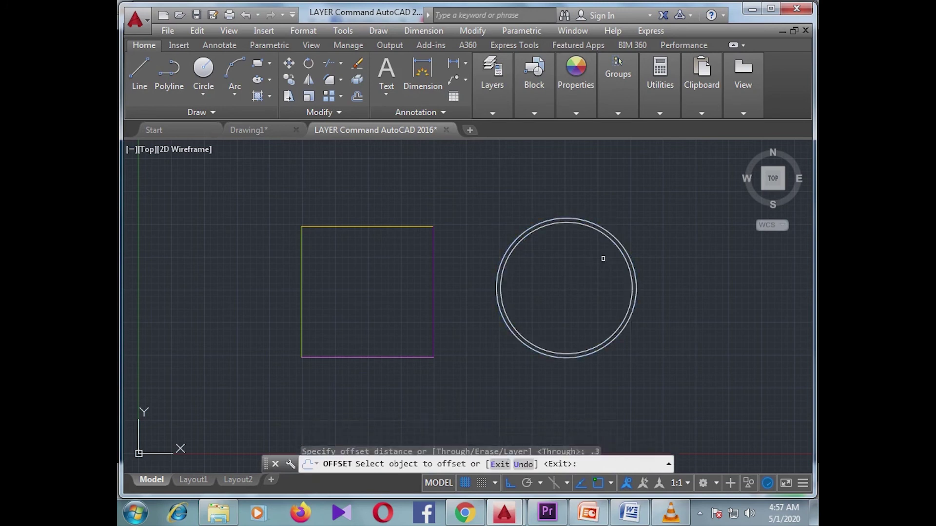
click(609, 241)
click(602, 256)
click(603, 259)
scroll(569, 238, up, 4)
scroll(512, 236, down, 3)
scroll(485, 240, up, 1)
scroll(473, 240, down, 1)
scroll(467, 241, up, 3)
right_click(469, 241)
click(488, 248)
click(458, 191)
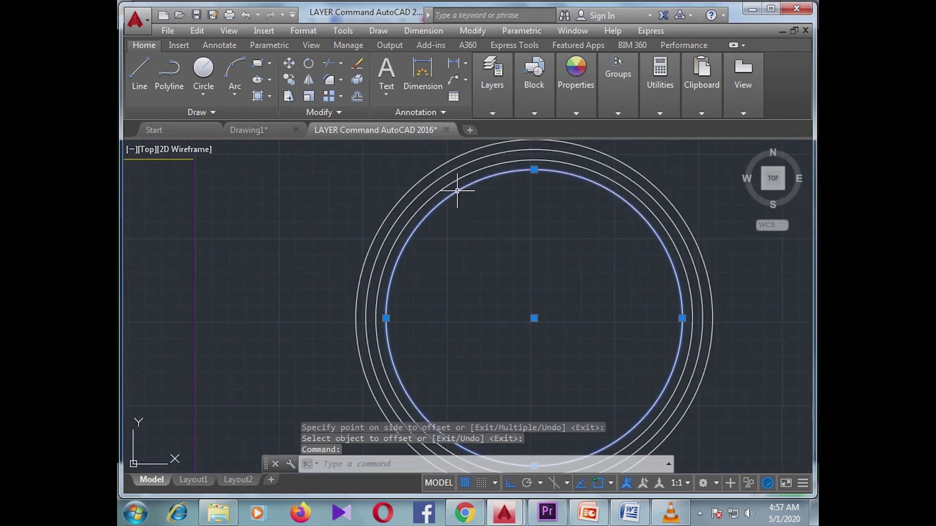
mouse_move(492, 84)
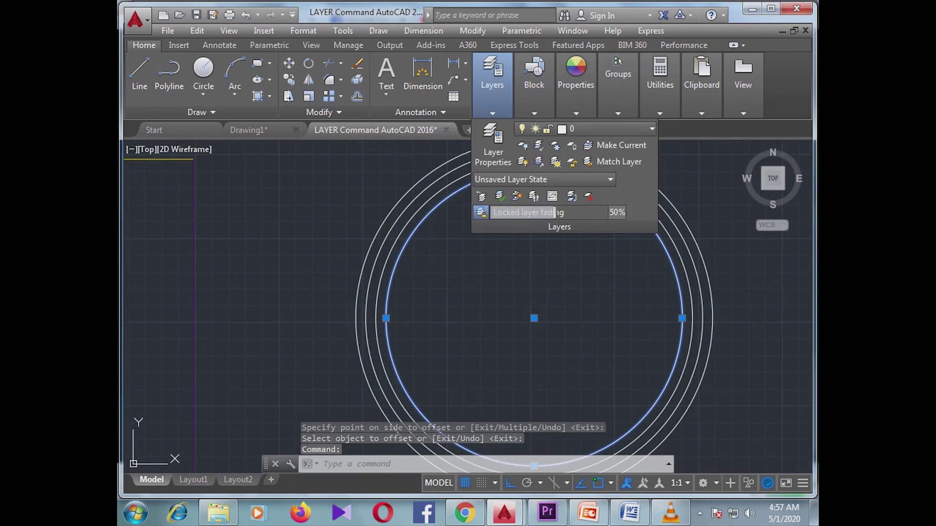
- Put the innermost circle on Layer4 and the next circle out on Layer3
click(609, 128)
click(584, 211)
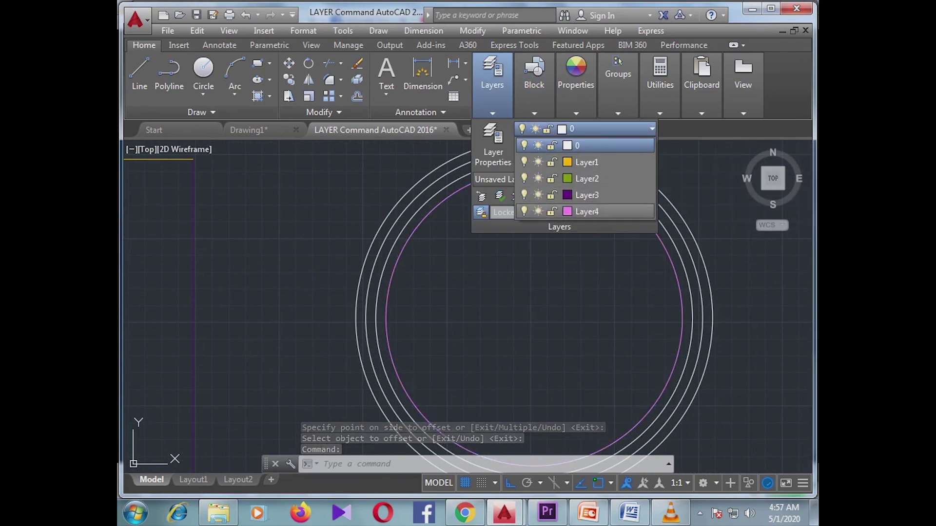
key(Escape)
key(Escape)
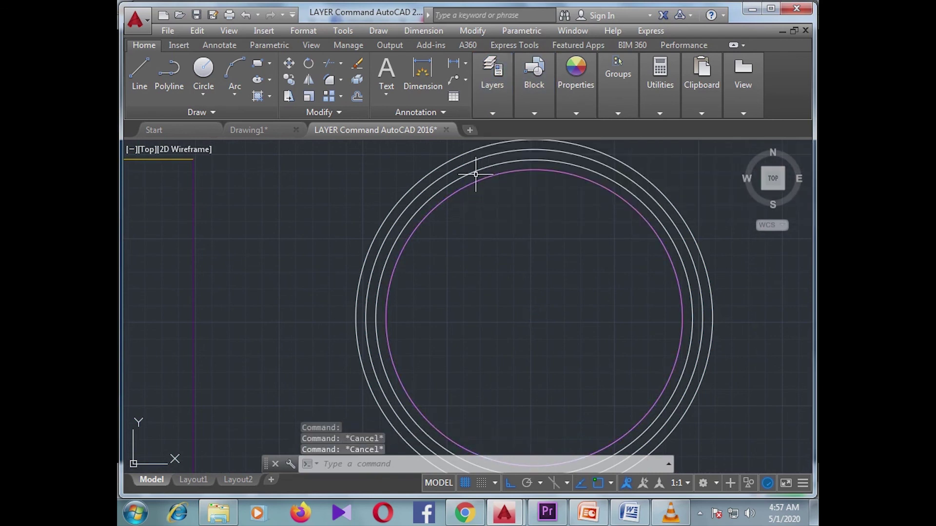
click(483, 170)
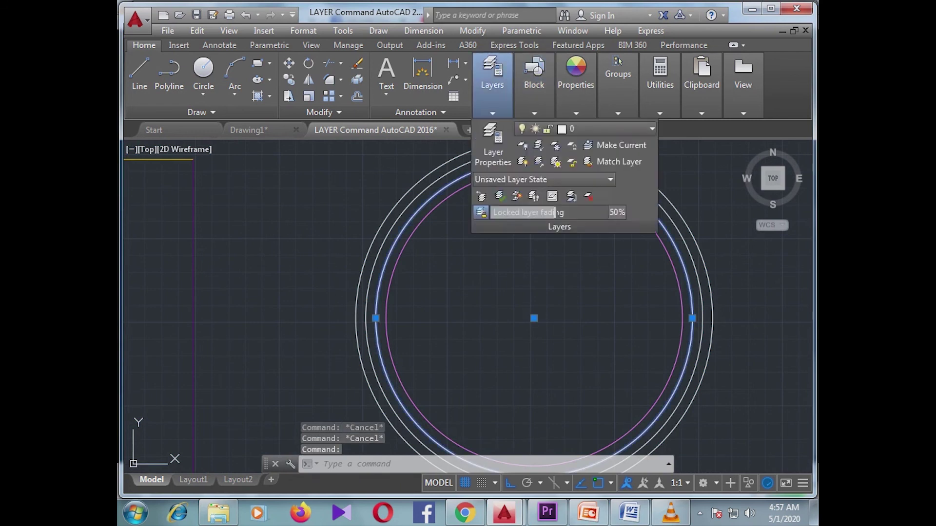
mouse_move(492, 92)
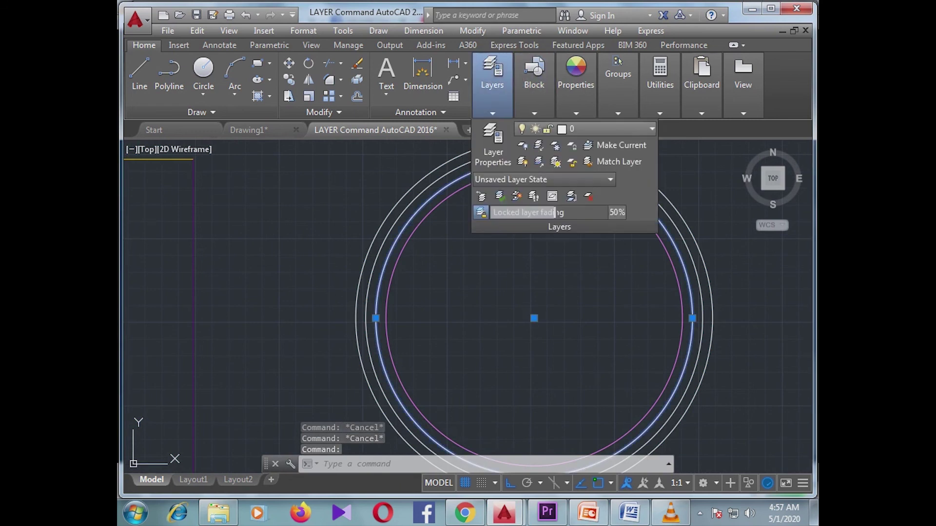
click(585, 128)
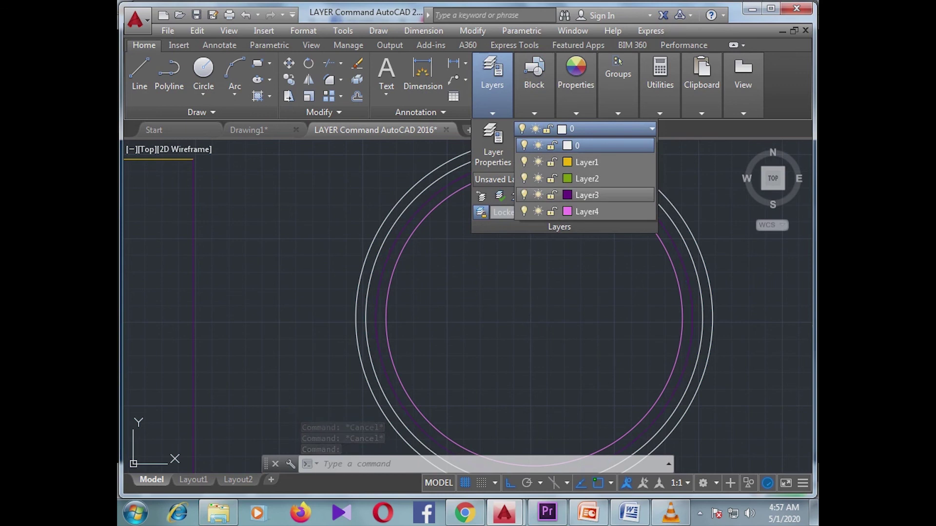
click(585, 195)
- Move two circles onto Layer2, then move the outer green circle onto Layer1
click(433, 184)
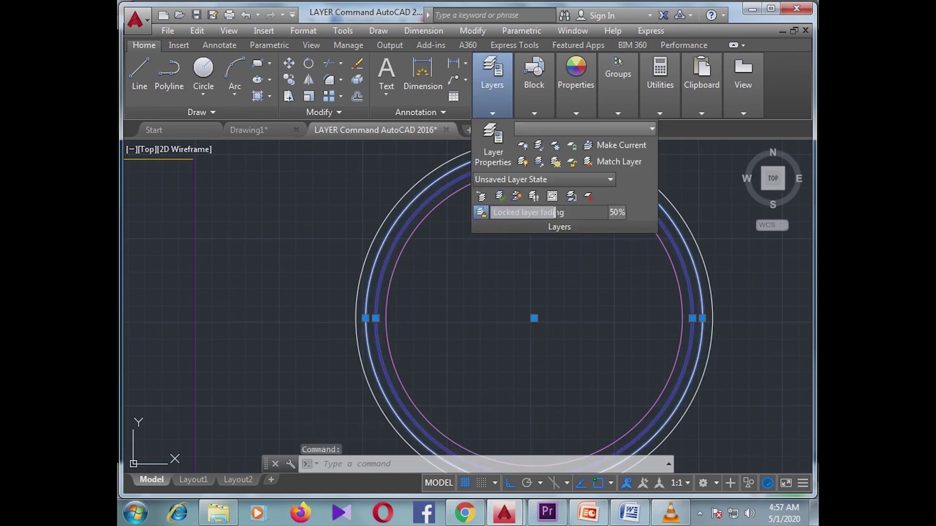
click(585, 129)
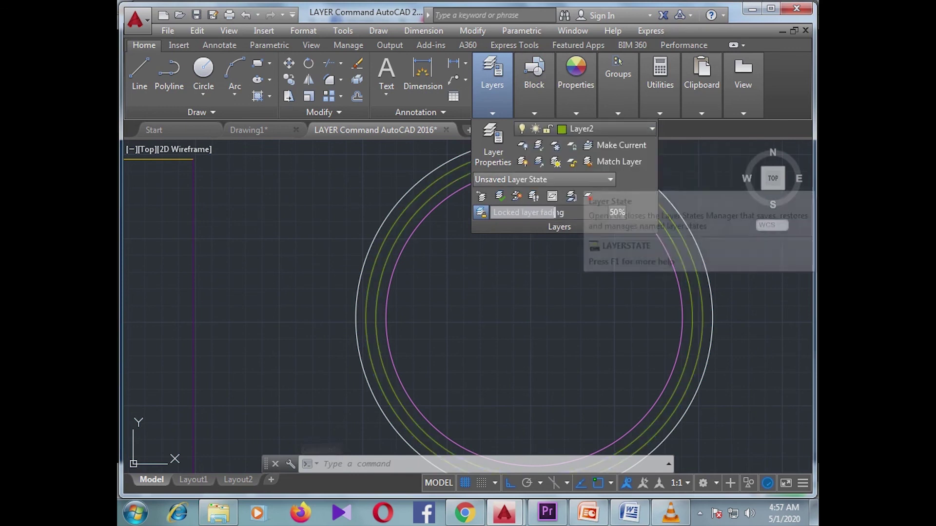
click(609, 129)
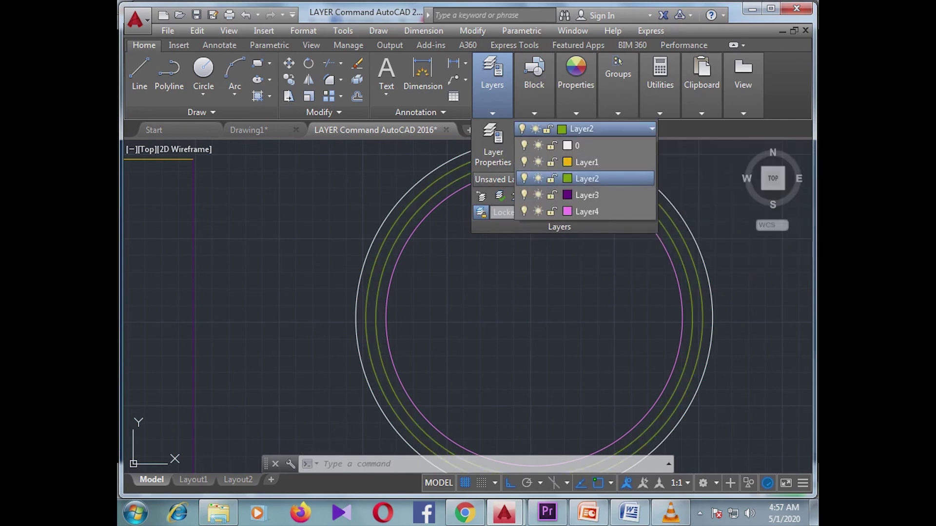
click(599, 178)
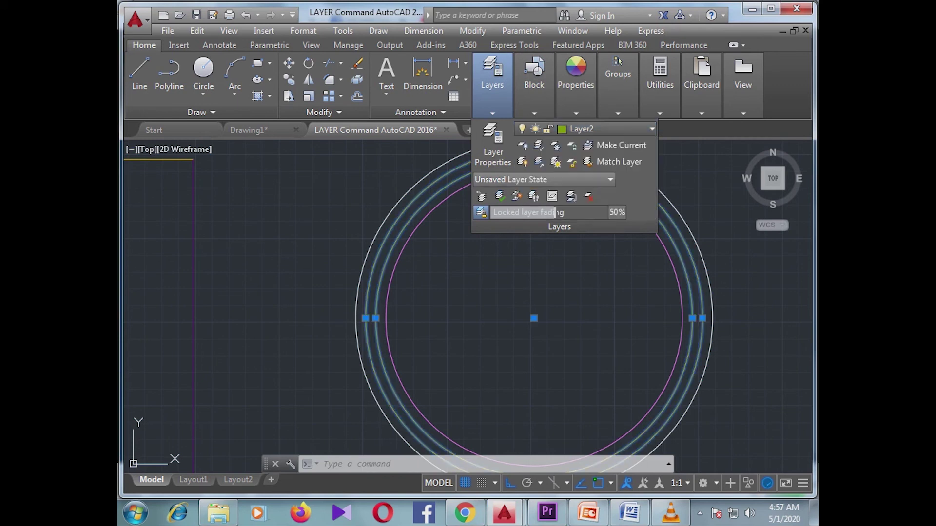
click(499, 280)
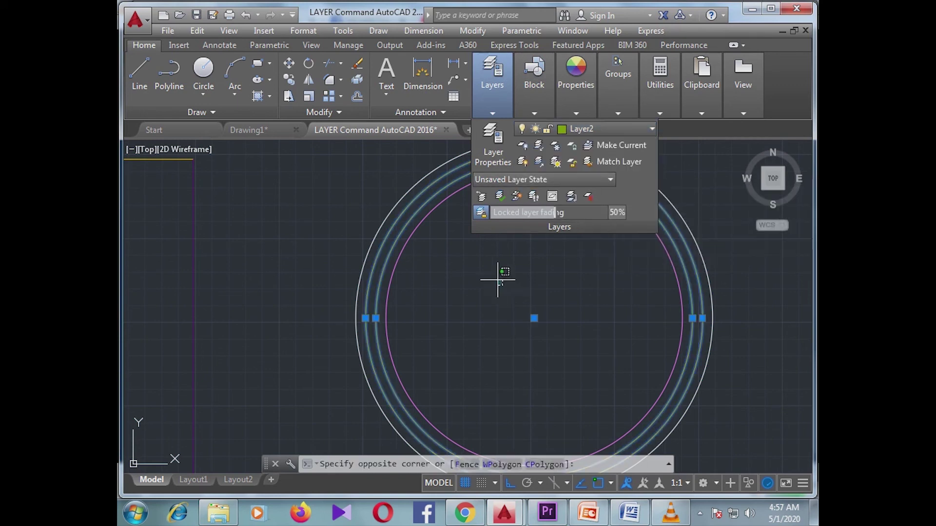
key(Escape)
key(Escape)
click(510, 151)
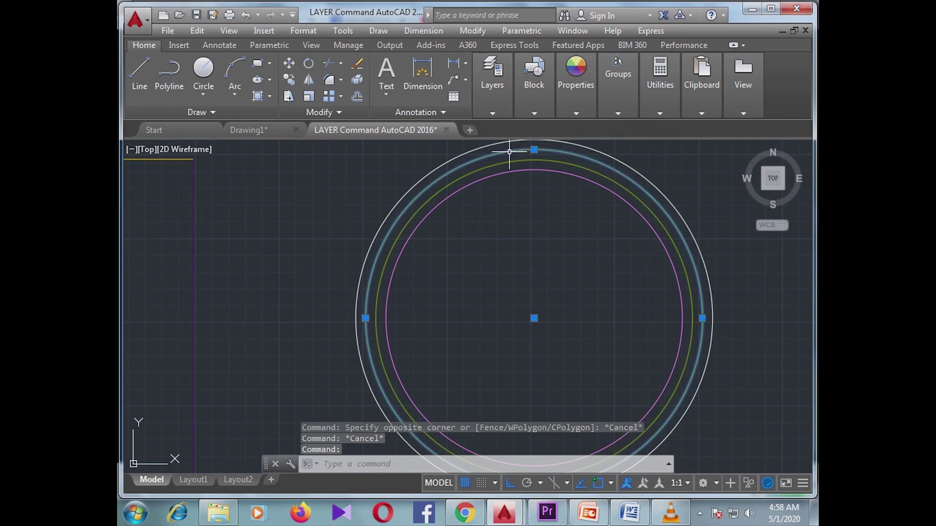
click(493, 113)
click(585, 128)
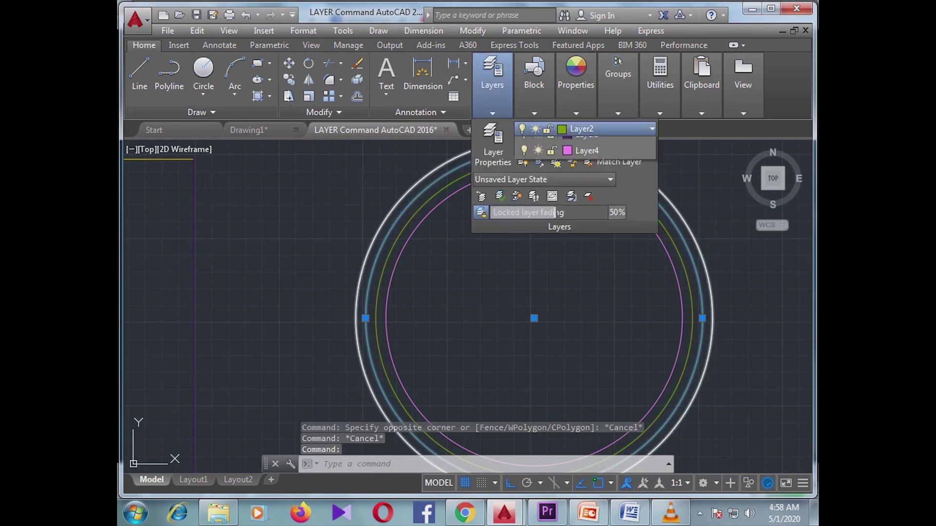
key(Escape)
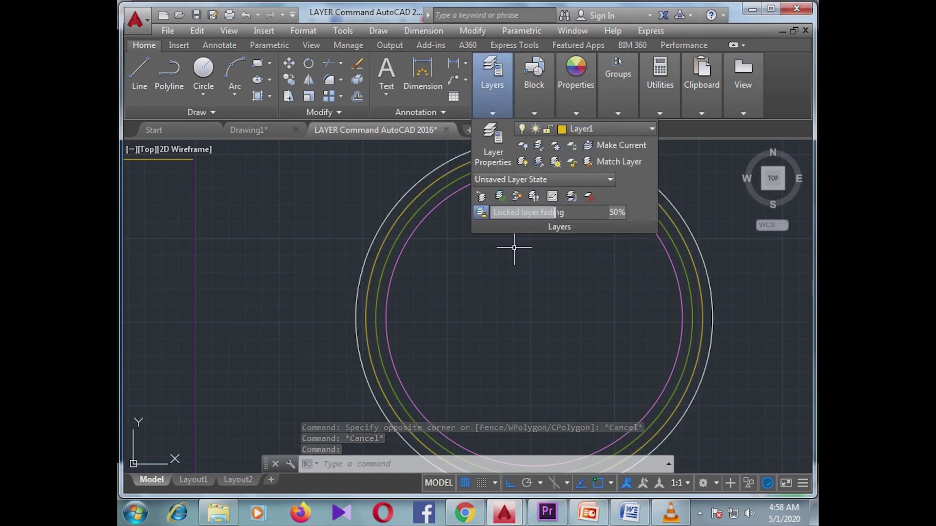
key(Escape)
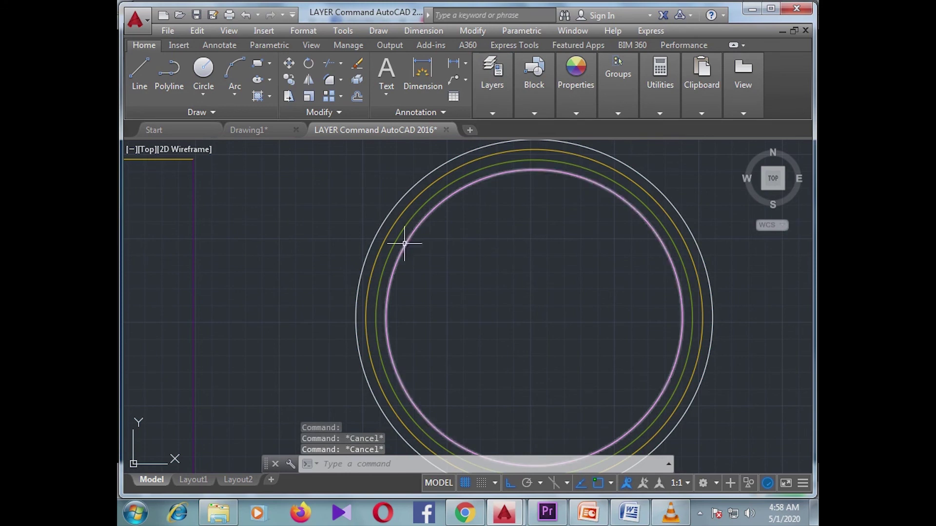
- Turn off Layer2, Layer3 and Layer4 to hide their coloured lines
click(492, 113)
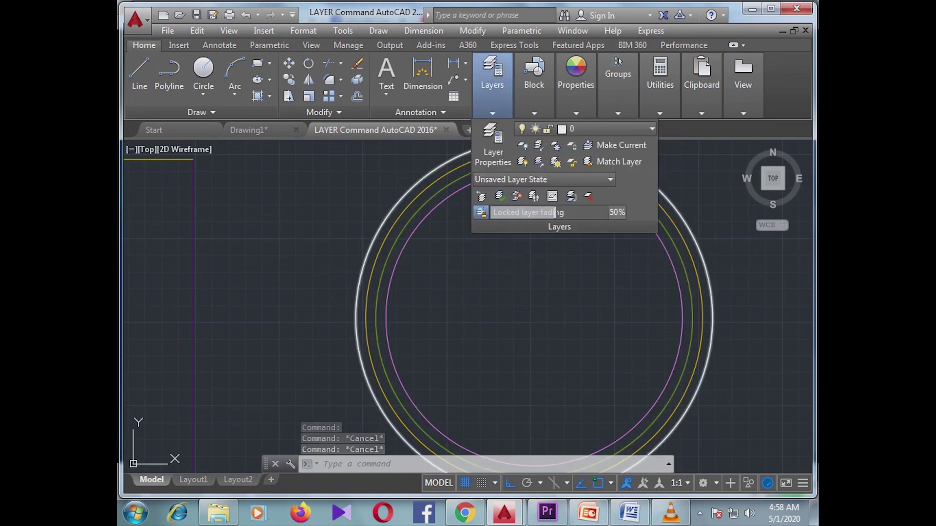
click(585, 129)
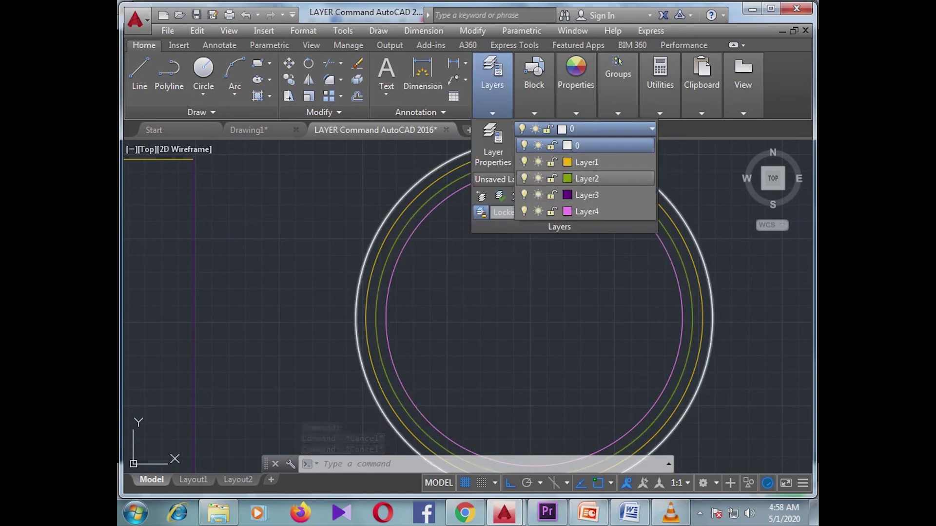
click(524, 178)
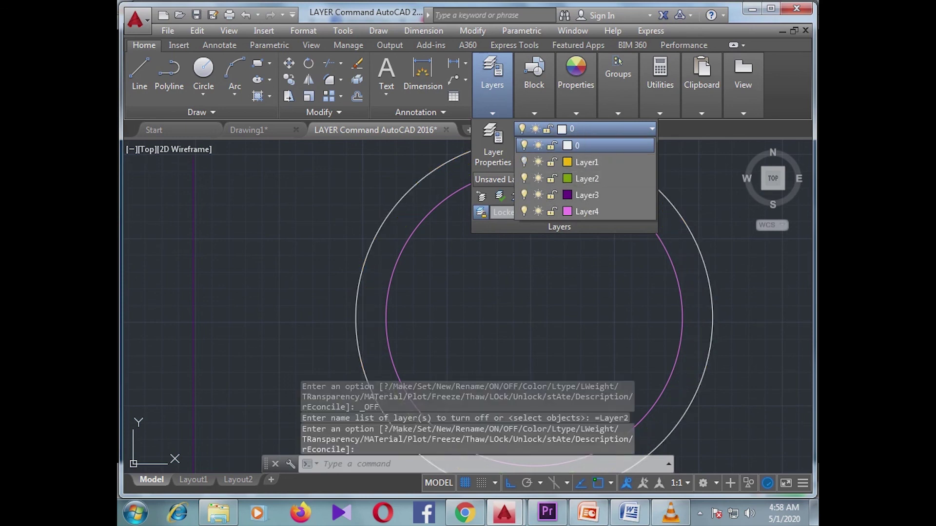
click(524, 195)
click(524, 211)
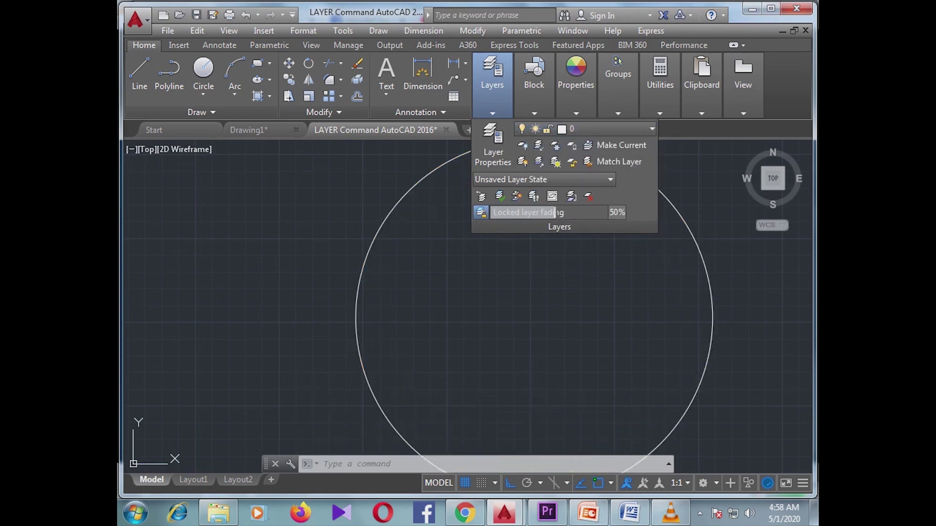
scroll(511, 281, down, 2)
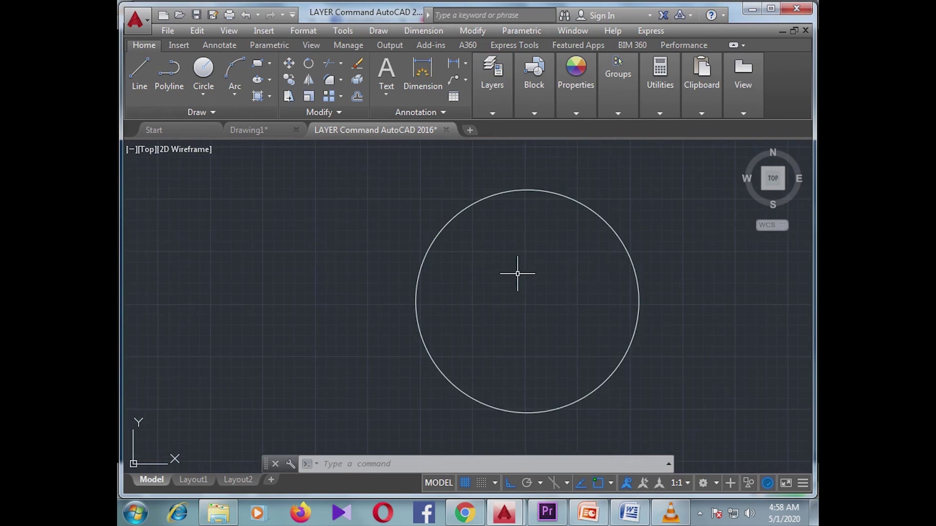
scroll(561, 251, down, 3)
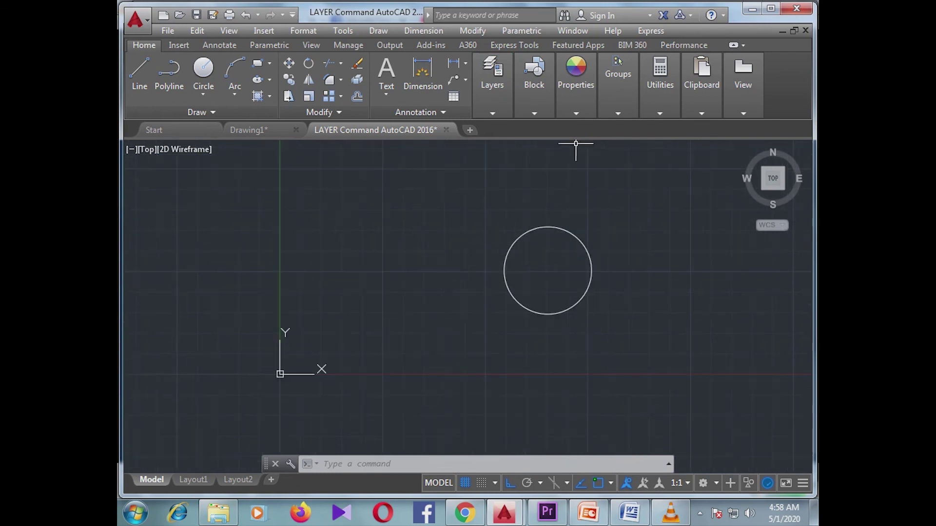
- Turn Layer1, Layer2 and Layer4 back on so the square and circles reappear
click(600, 128)
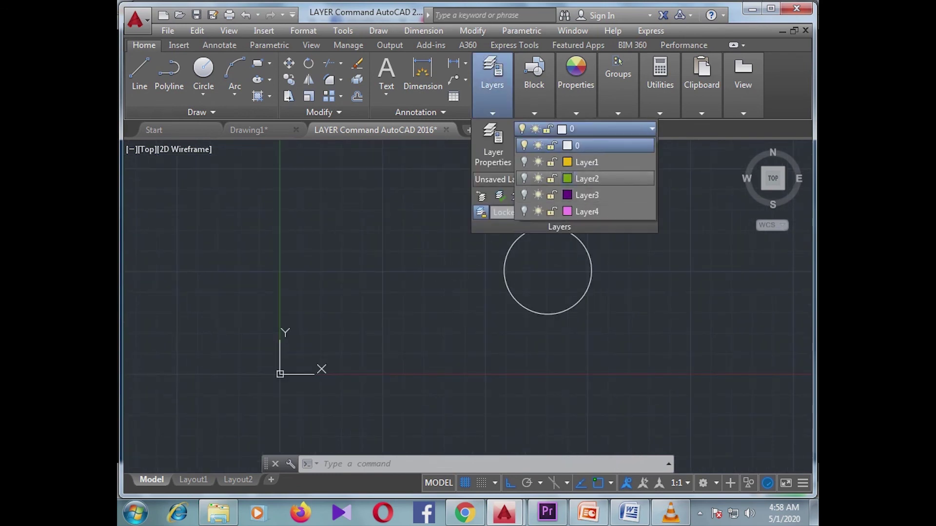
click(524, 162)
click(524, 178)
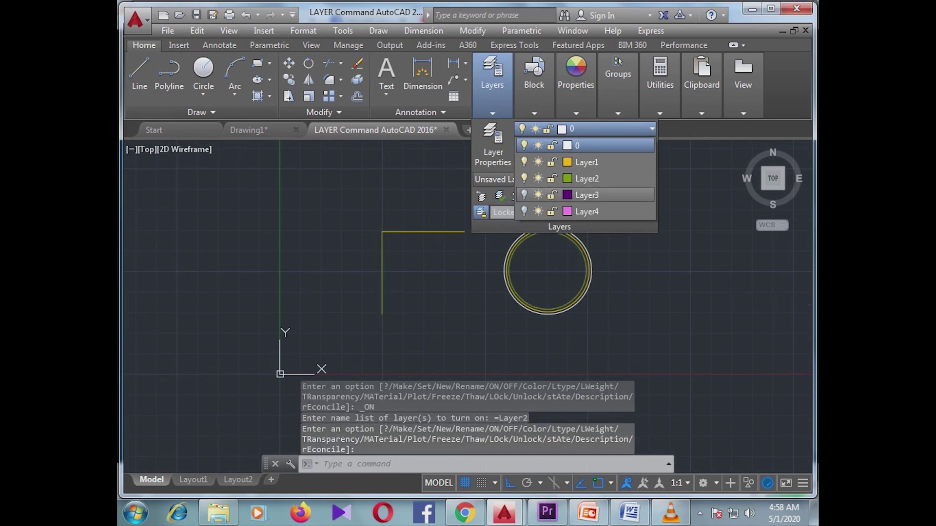
click(524, 211)
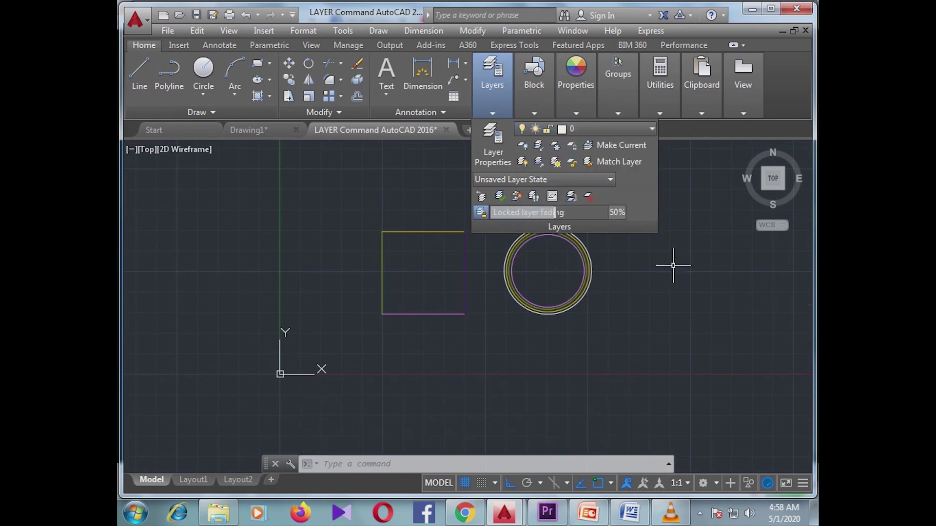
scroll(536, 276, up, 4)
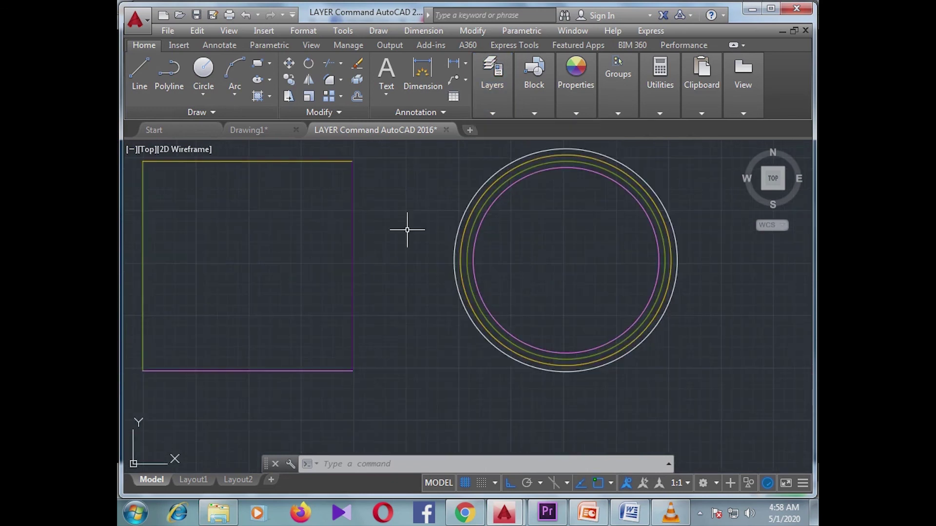